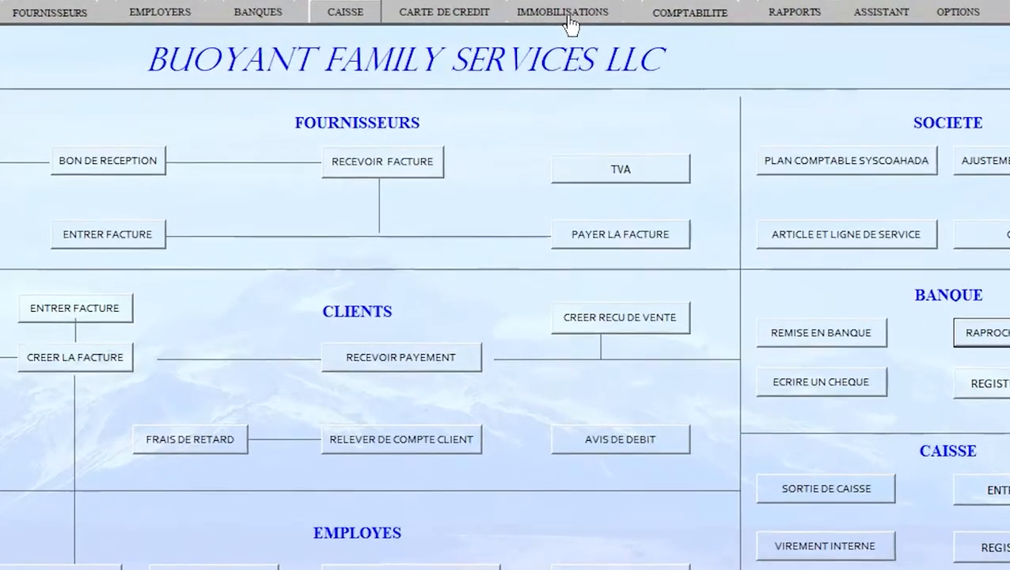
Step: Open the fixed assets form and set the new asset's class to 24
{"action": "left_click", "coordinate": [569, 23]}
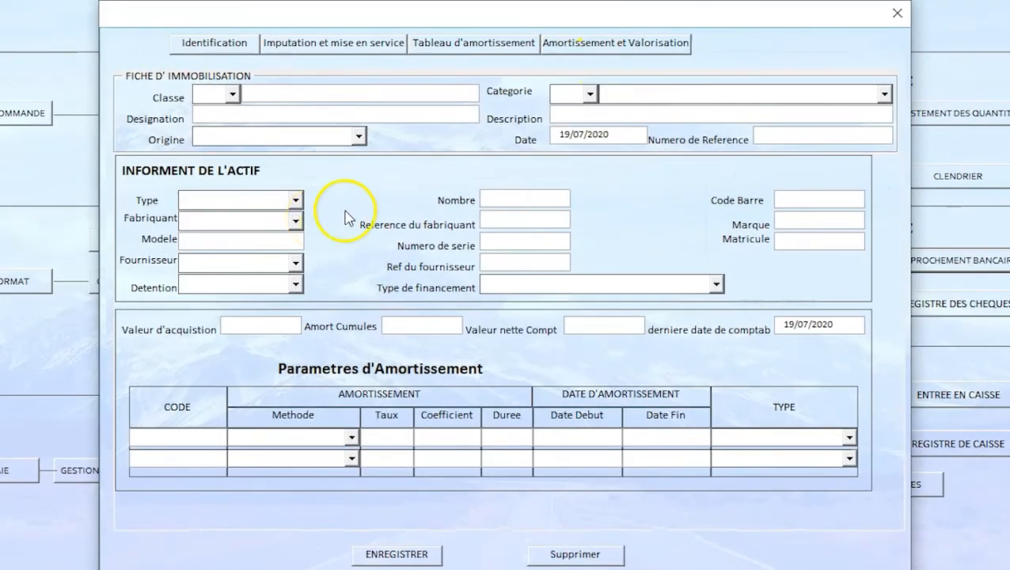
{"action": "left_click", "coordinate": [232, 96]}
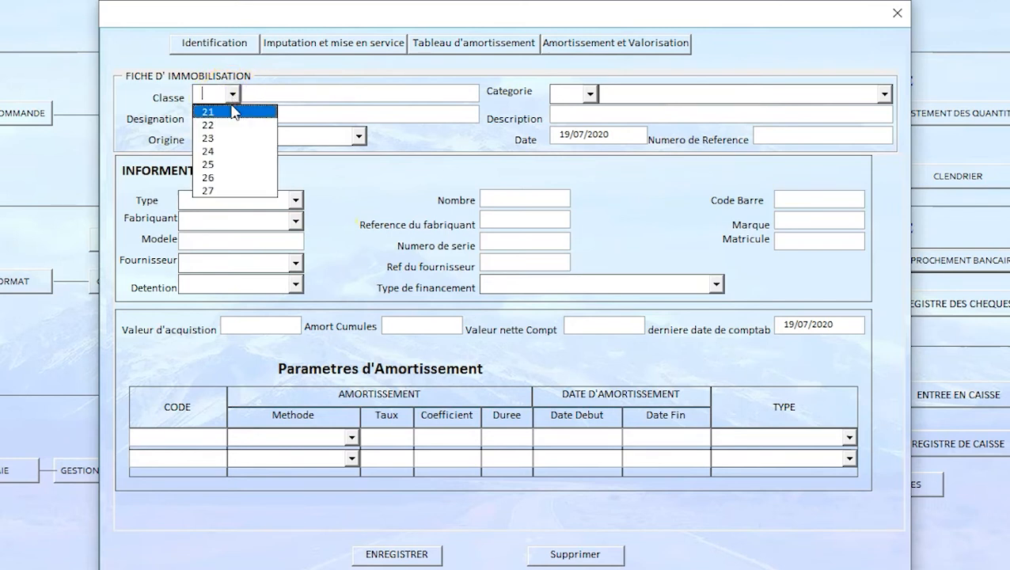
{"action": "left_click", "coordinate": [208, 152]}
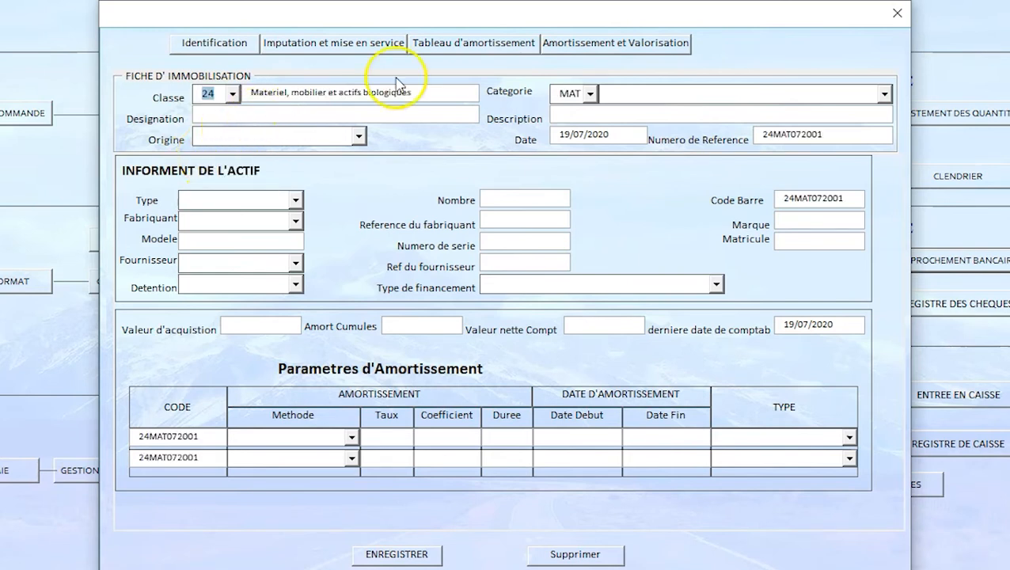
Step: Set the asset's category to Matériel et Outillage industriel et commercial de location
{"action": "left_click", "coordinate": [885, 93]}
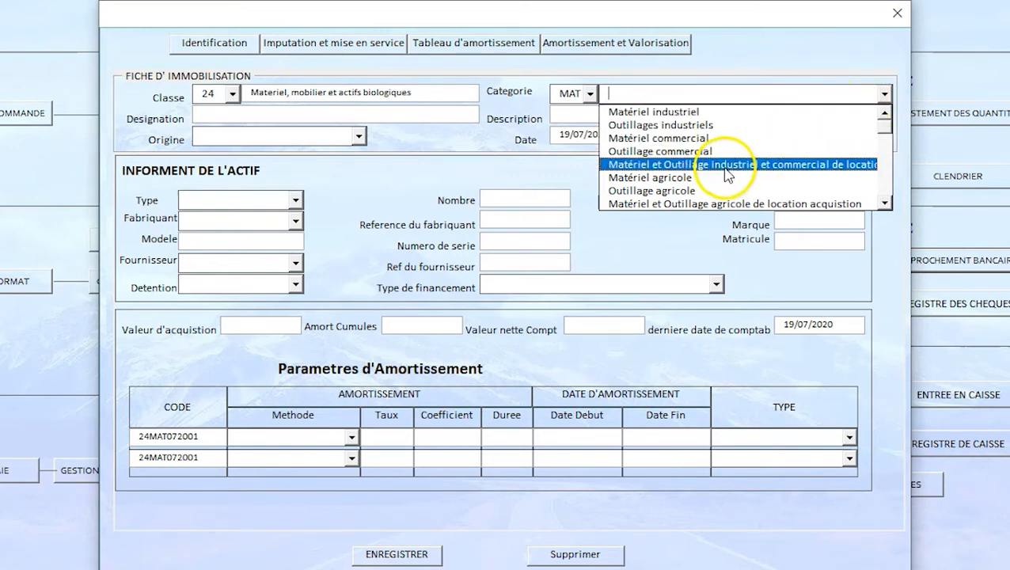
{"action": "left_click", "coordinate": [884, 204]}
{"action": "left_click", "coordinate": [885, 204]}
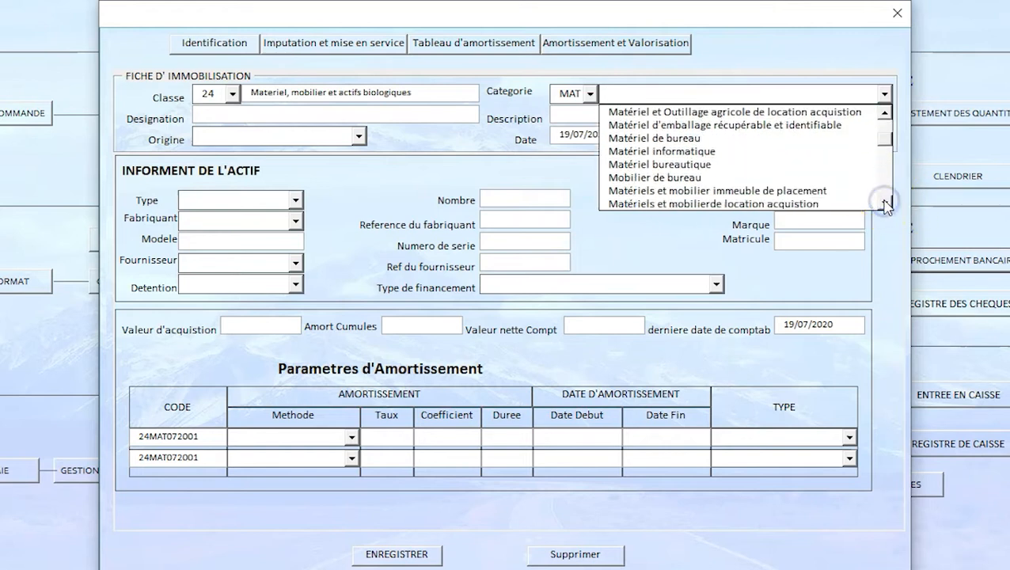
{"action": "left_click", "coordinate": [884, 116]}
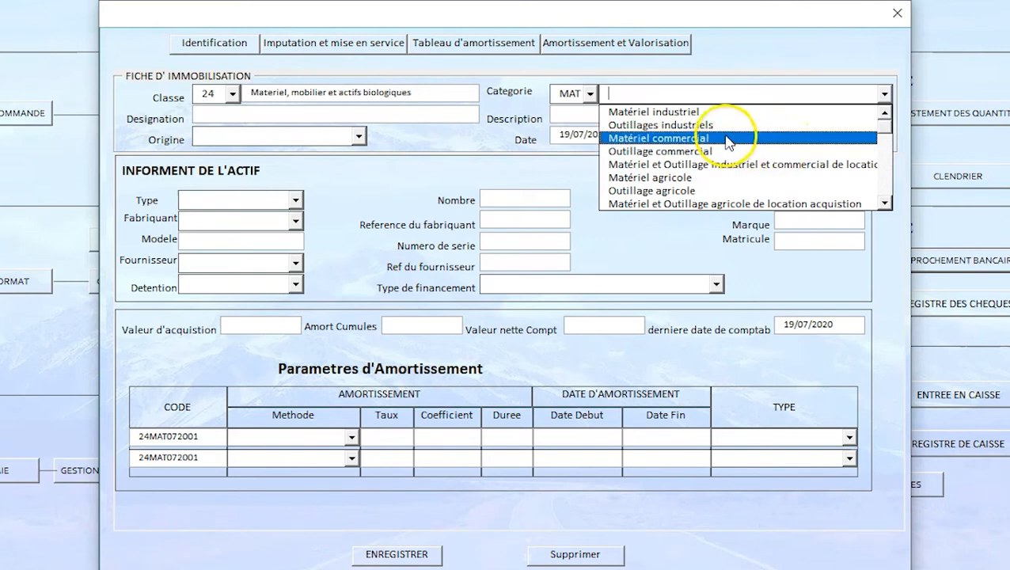
{"action": "left_click", "coordinate": [700, 138]}
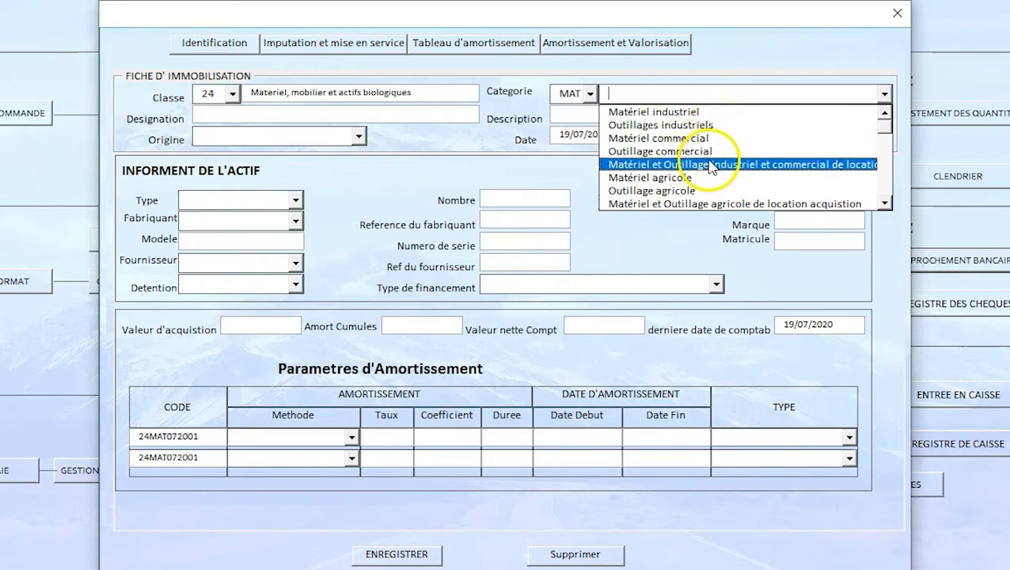
{"action": "left_click", "coordinate": [705, 168]}
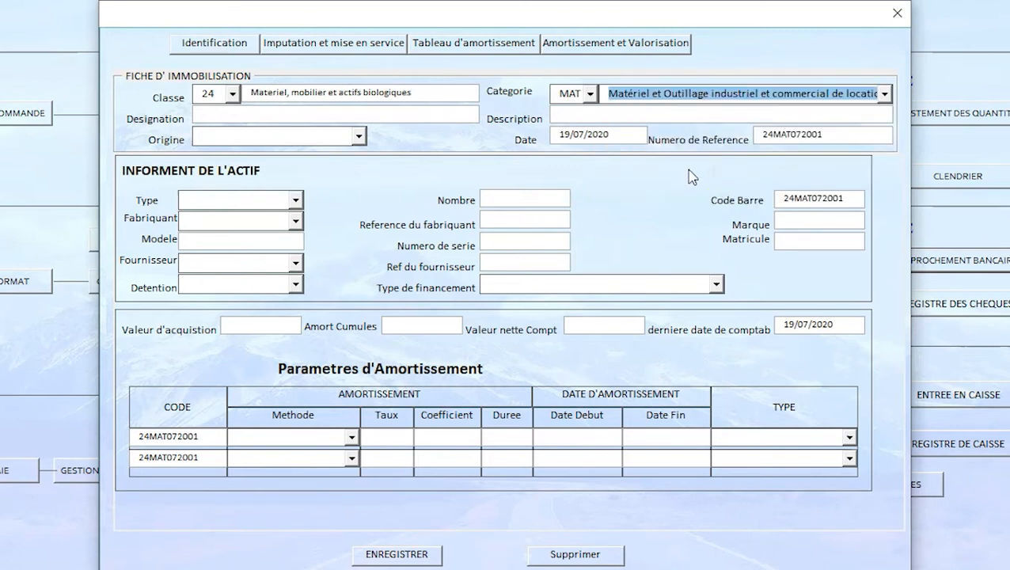
Step: Enter "EASY Gayo" as the asset's designation
{"action": "left_click", "coordinate": [226, 118]}
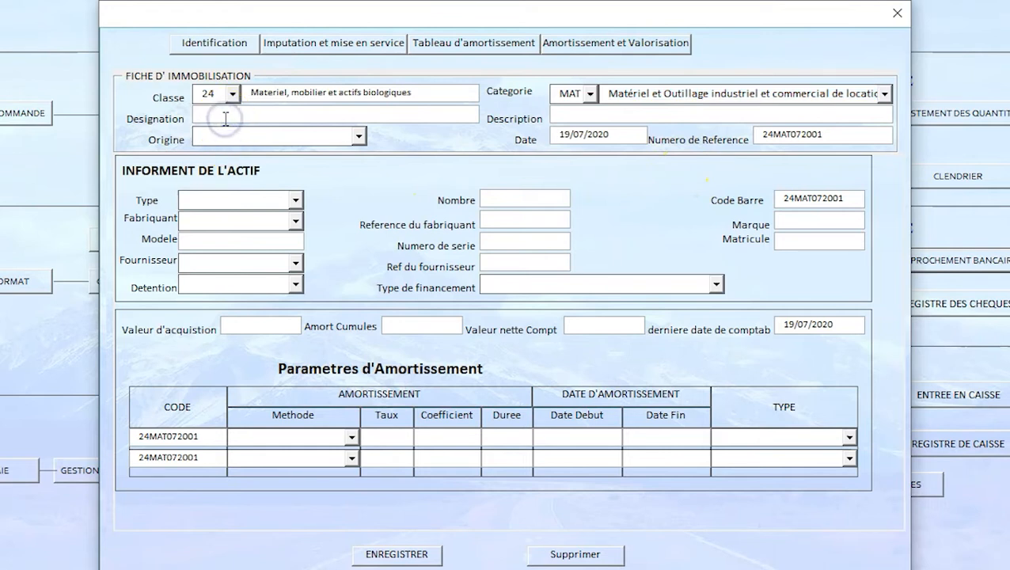
{"action": "type", "text": "Usine"}
{"action": "type", "text": " Trans"}
{"action": "key", "text": "BackSpace"}
{"action": "key", "text": "BackSpace"}
{"action": "key", "text": "BackSpace"}
{"action": "key", "text": "BackSpace"}
{"action": "key", "text": "BackSpace"}
{"action": "key", "text": "BackSpace"}
{"action": "key", "text": "BackSpace"}
{"action": "key", "text": "BackSpace"}
{"action": "key", "text": "BackSpace"}
{"action": "key", "text": "BackSpace"}
{"action": "type", "text": "EASY GAyo"}
Step: Enter "Unite de transformation du Mais" as the asset's description
{"action": "key", "text": "BackSpace"}
{"action": "key", "text": "BackSpace"}
{"action": "key", "text": "BackSpace"}
{"action": "type", "text": "ayo"}
{"action": "key", "text": "Tab"}
{"action": "type", "text": "U"}
{"action": "type", "text": "nite d"}
{"action": "type", "text": "e trans"}
{"action": "type", "text": "fo"}
{"action": "type", "text": "rmation"}
{"action": "type", "text": " de"}
{"action": "key", "text": "BackSpace"}
{"action": "type", "text": "u MAs"}
{"action": "key", "text": "BackSpace"}
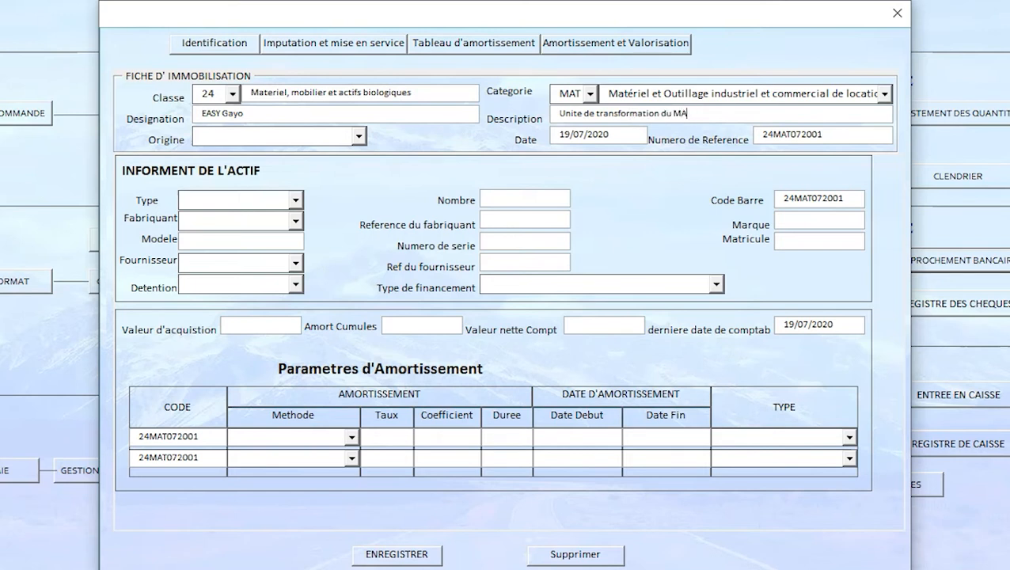
{"action": "key", "text": "BackSpace"}
{"action": "type", "text": "ais"}
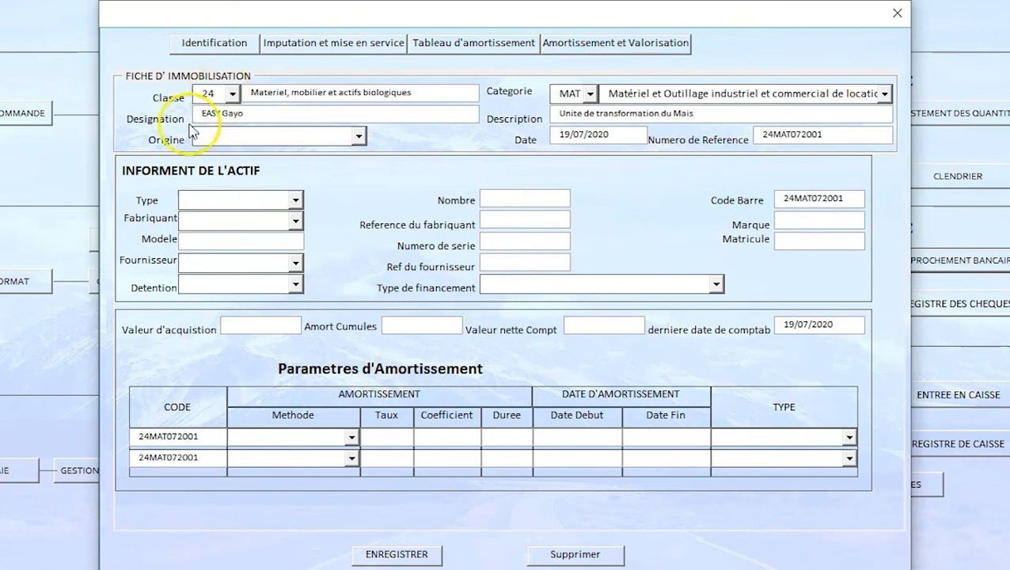
Step: Set the asset's origin to Achat
{"action": "left_click", "coordinate": [359, 137]}
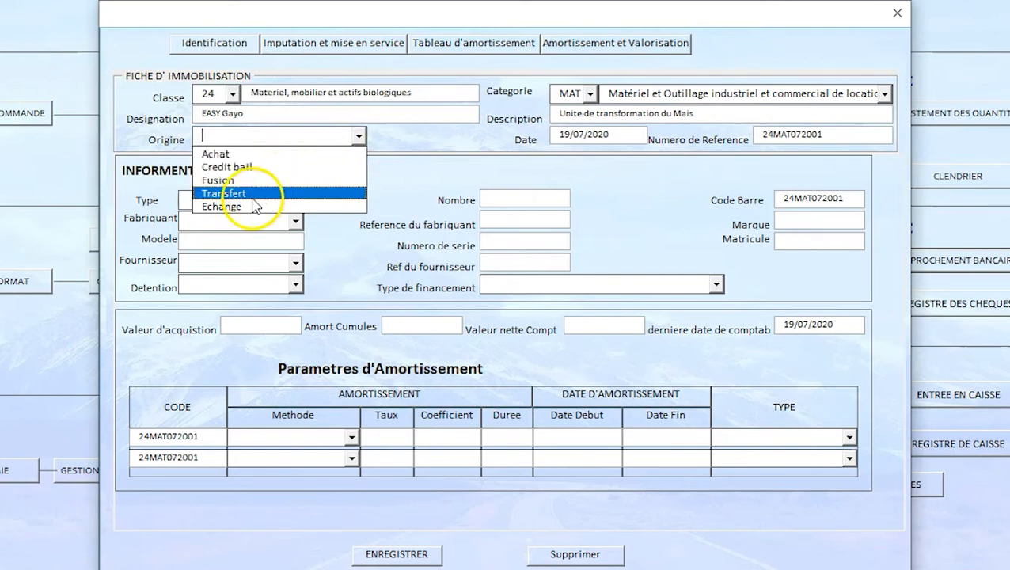
{"action": "left_click", "coordinate": [228, 144]}
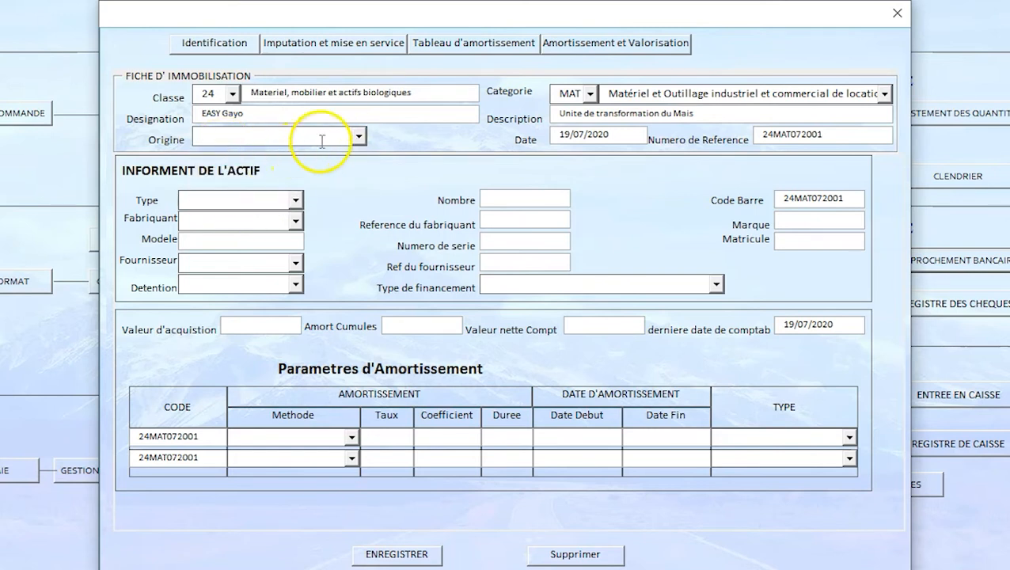
{"action": "left_click", "coordinate": [359, 136]}
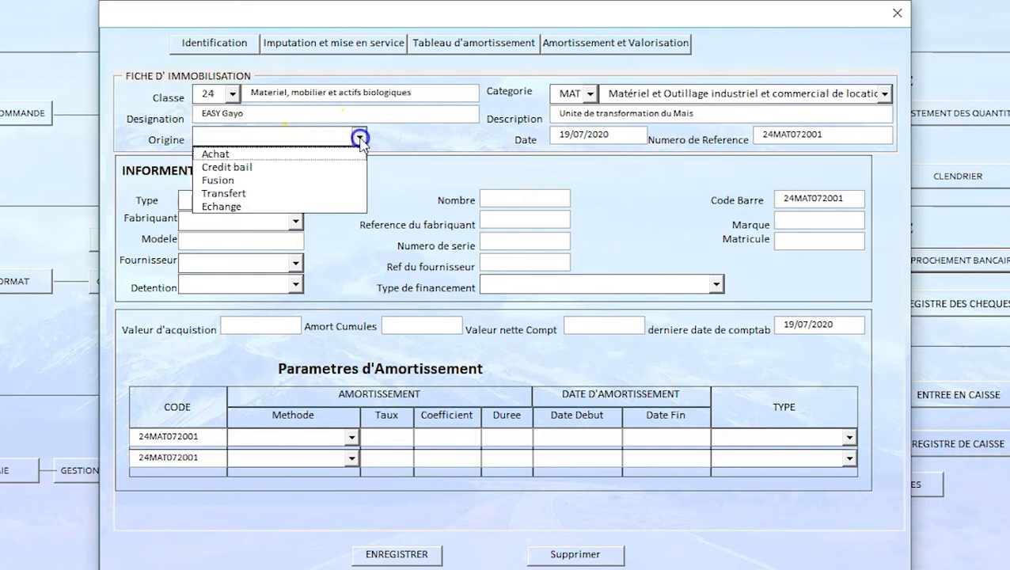
{"action": "left_click", "coordinate": [225, 153]}
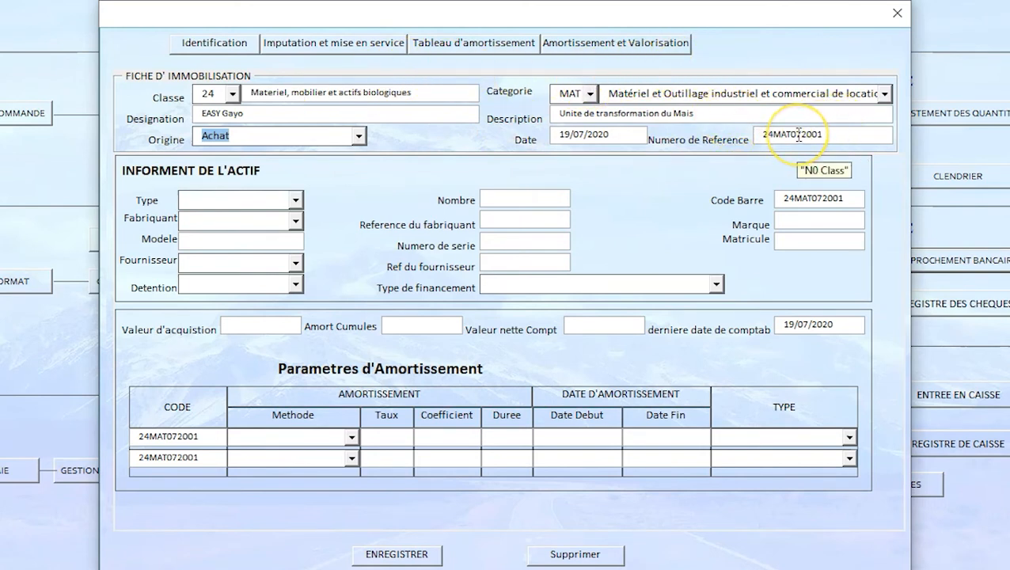
{"action": "left_click", "coordinate": [846, 136]}
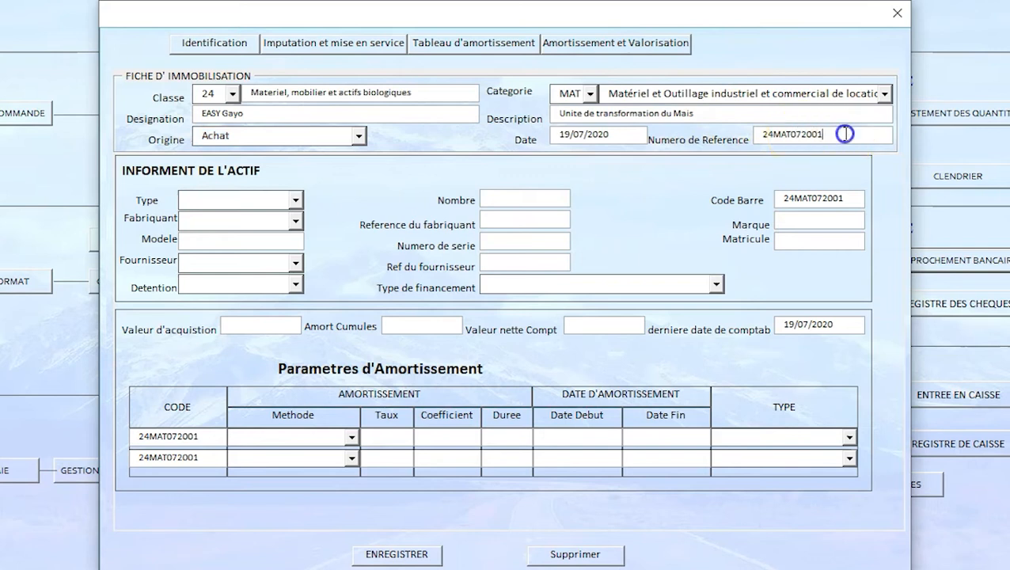
Step: Set the asset's type to Amortissable and enter Bulher as its manufacturer
{"action": "left_click", "coordinate": [295, 200]}
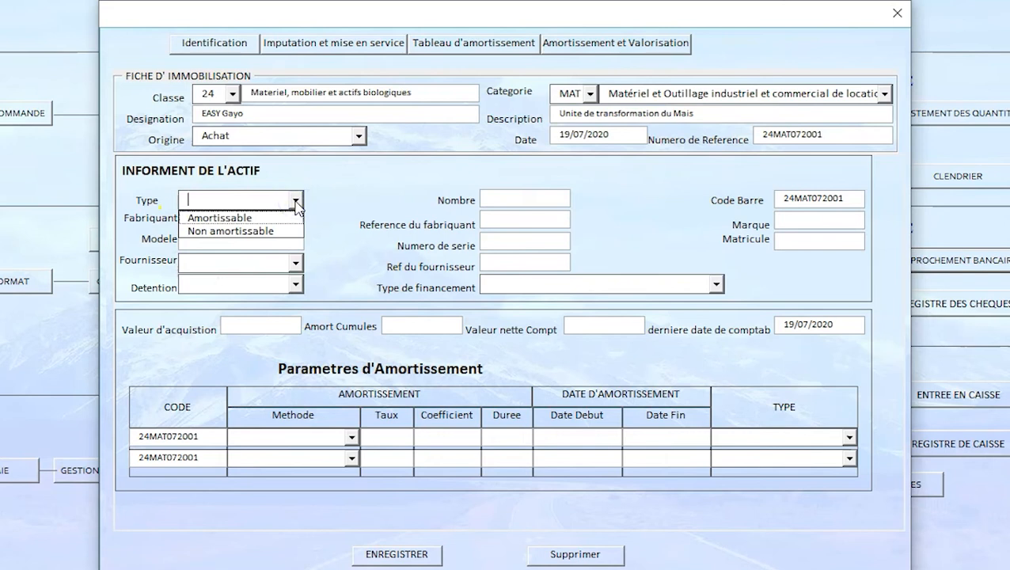
{"action": "left_click", "coordinate": [253, 218]}
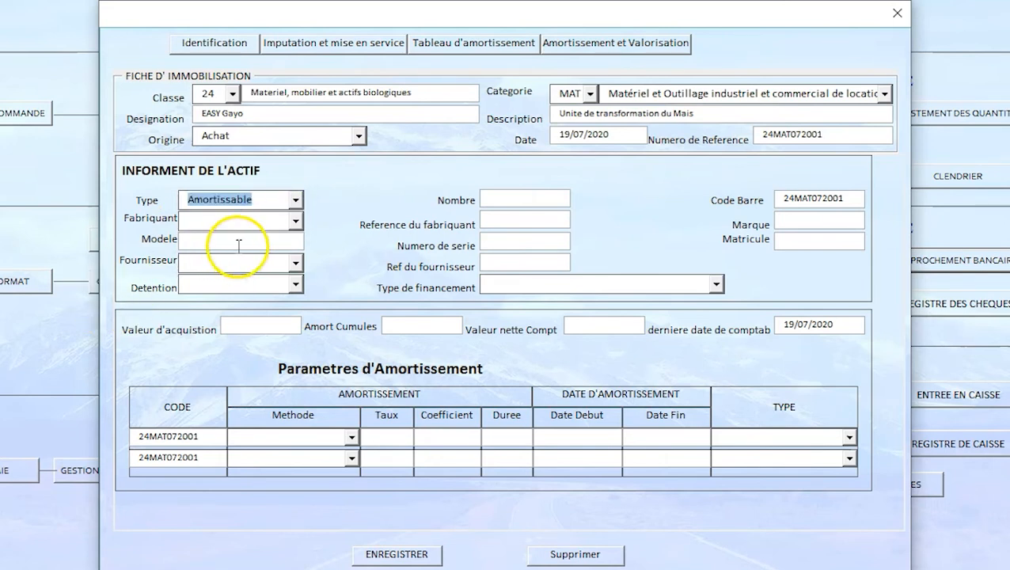
{"action": "left_click", "coordinate": [297, 223]}
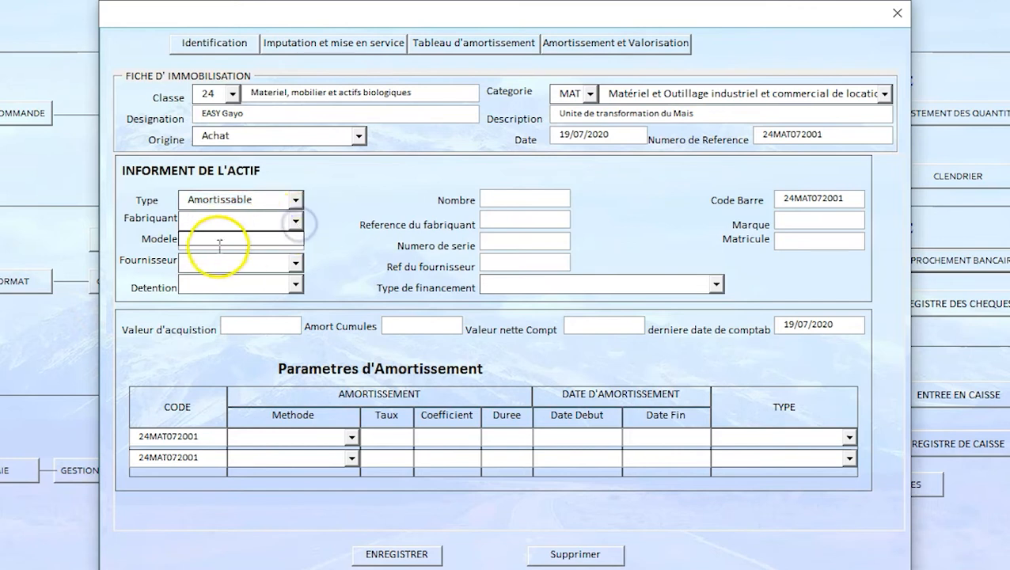
{"action": "left_click", "coordinate": [209, 223]}
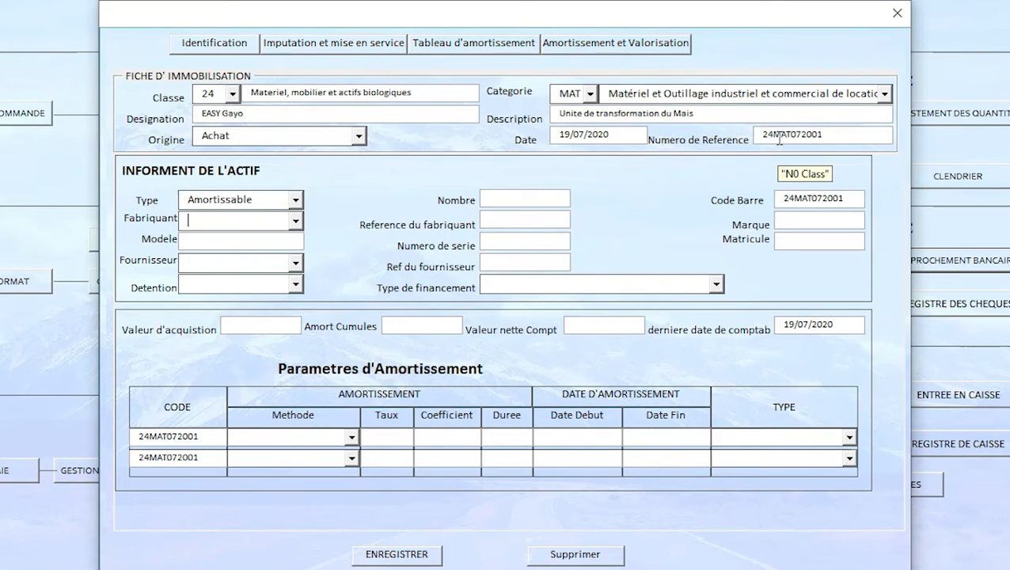
{"action": "type", "text": "Bulher"}
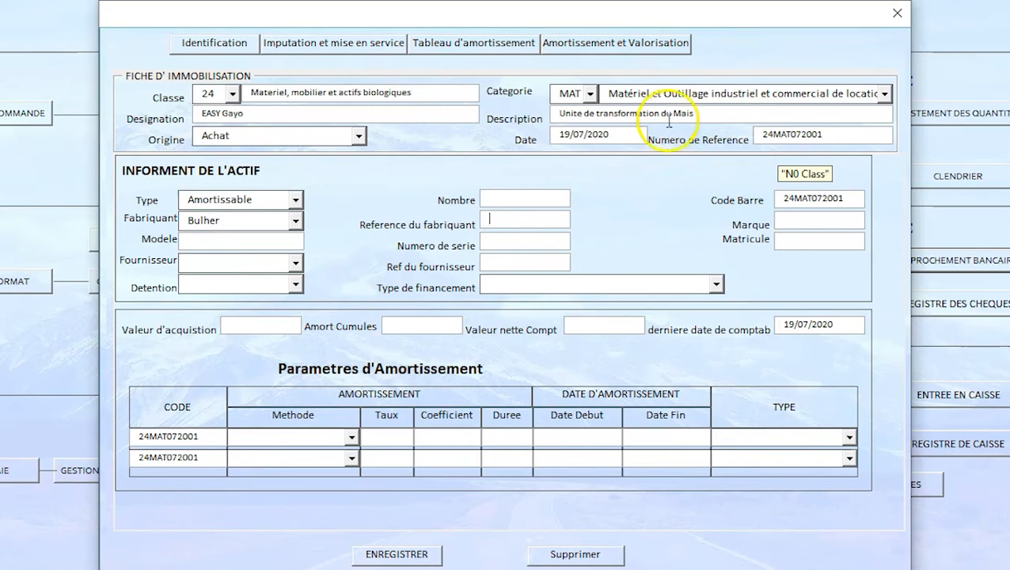
Step: Enter M45 as the asset's model and choose Wal Mart Inc as the supplier
{"action": "left_click", "coordinate": [237, 244]}
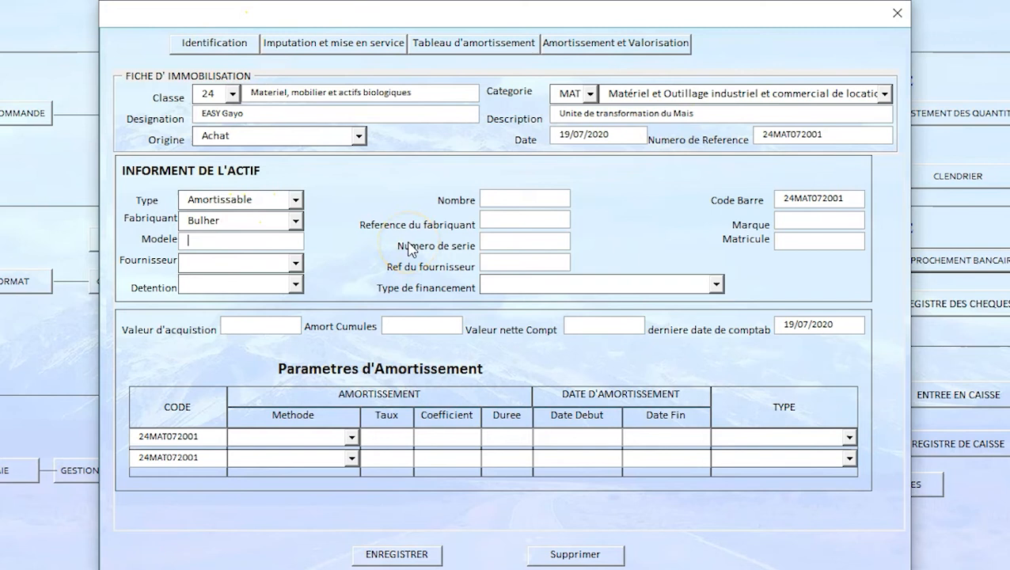
{"action": "type", "text": "M45"}
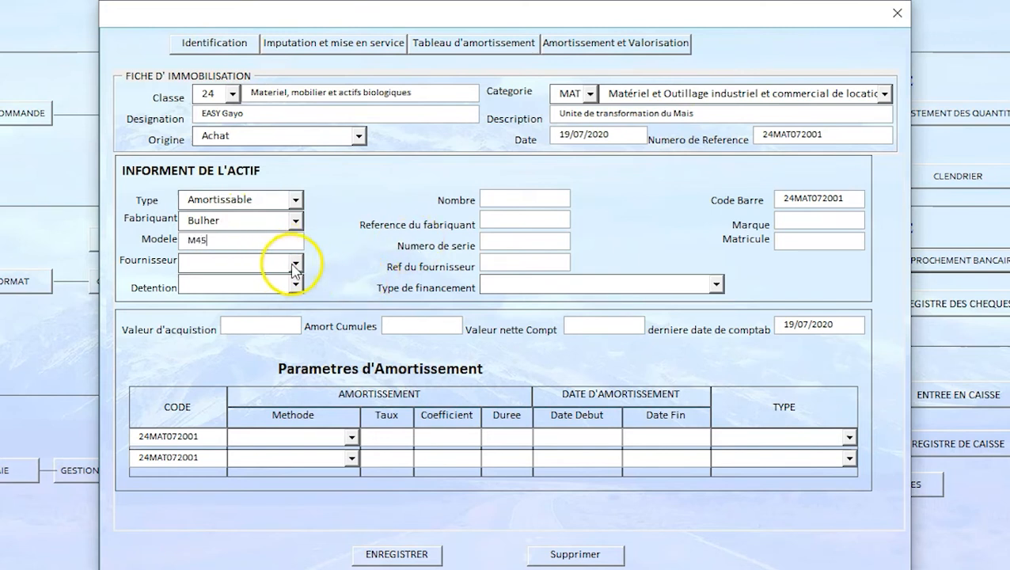
{"action": "left_click", "coordinate": [261, 270]}
{"action": "left_click", "coordinate": [295, 263]}
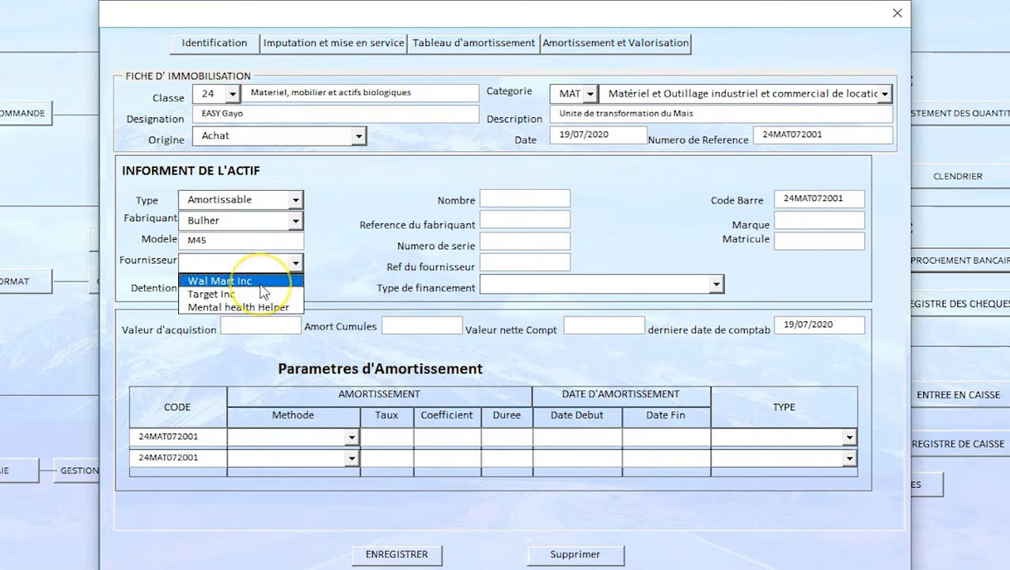
{"action": "left_click", "coordinate": [261, 286]}
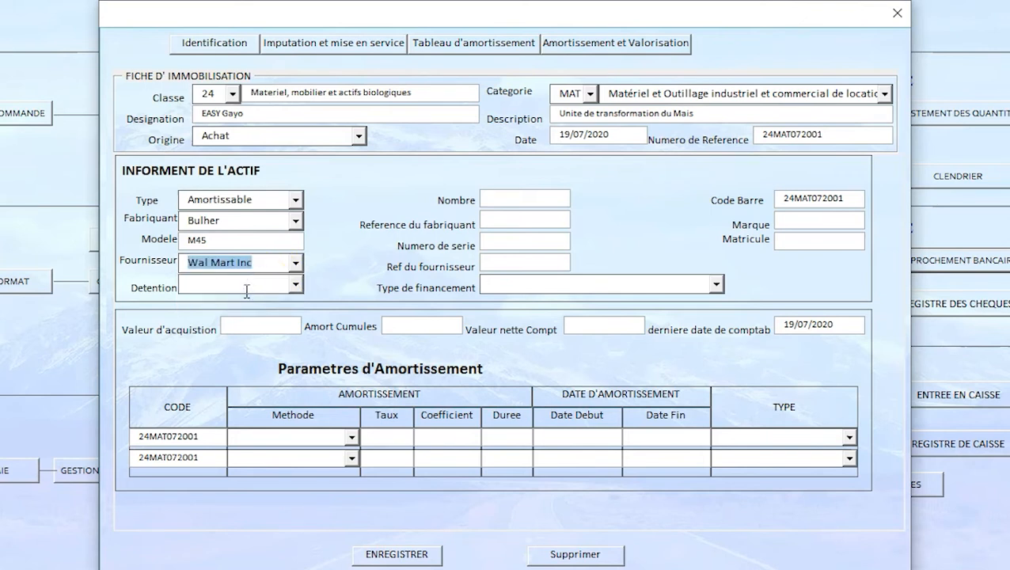
Step: Set the asset's detention to PR En propriete and its quantity to 1
{"action": "left_click", "coordinate": [295, 285]}
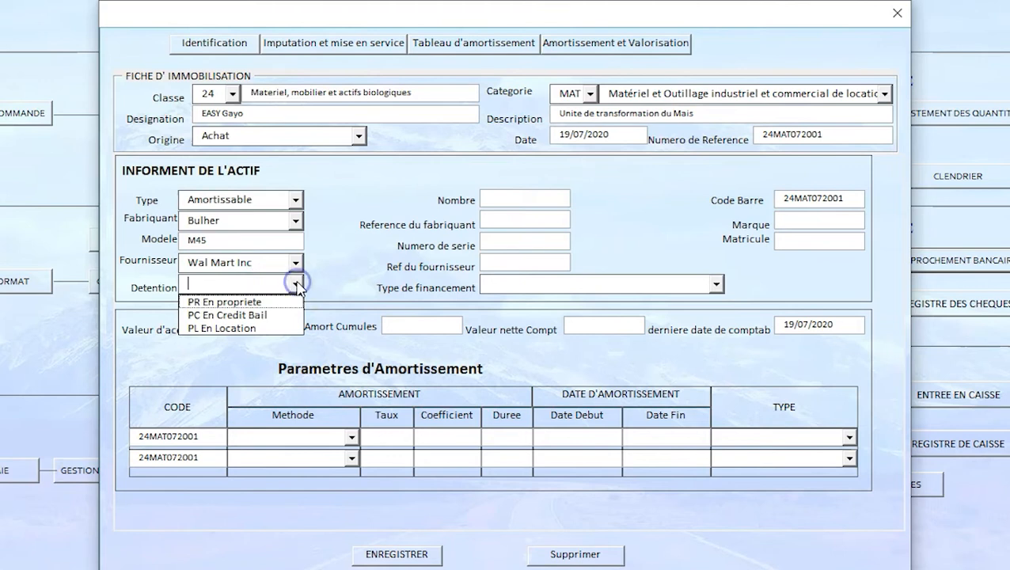
{"action": "left_click", "coordinate": [261, 302]}
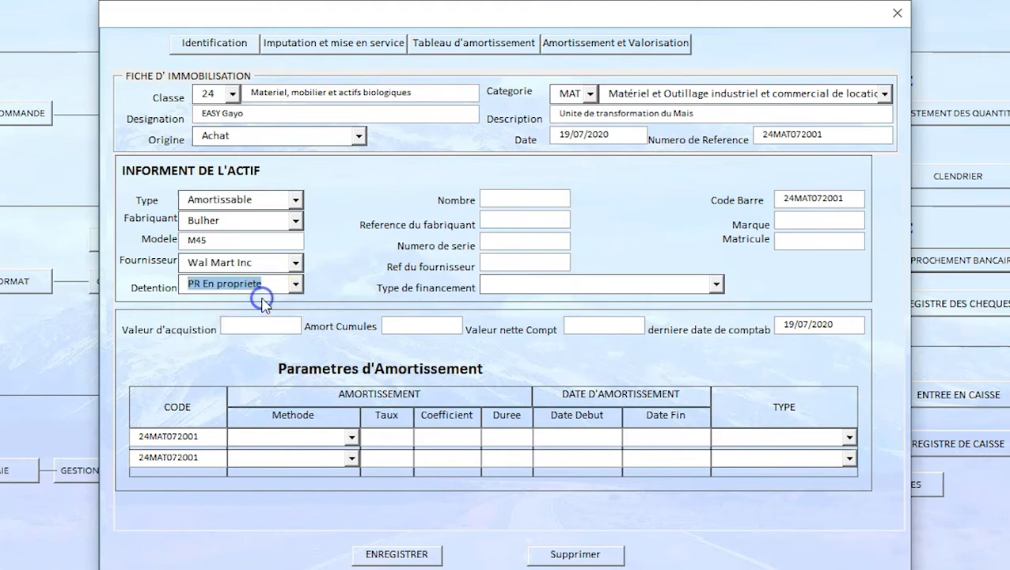
{"action": "left_click", "coordinate": [499, 198]}
{"action": "type", "text": "1"}
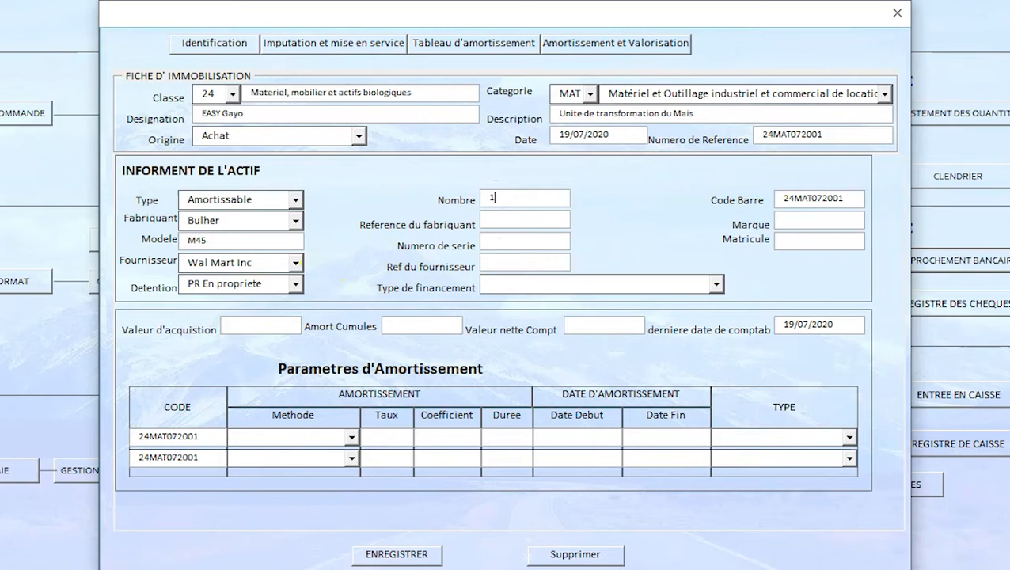
Step: Enter M45-2020 as the manufacturer's reference
{"action": "left_click", "coordinate": [507, 217]}
{"action": "type", "text": "M45-2020"}
{"action": "left_click", "coordinate": [526, 244]}
{"action": "type", "text": "M"}
{"action": "type", "text": "02"}
{"action": "type", "text": "5"}
{"action": "key", "text": "BackSpace"}
{"action": "type", "text": "45"}
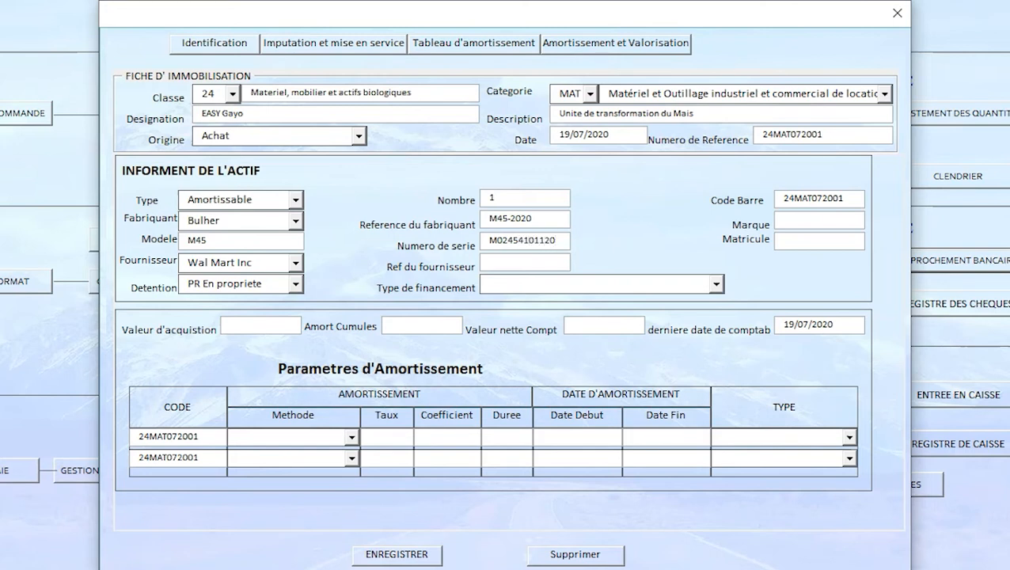
{"action": "left_click", "coordinate": [537, 243]}
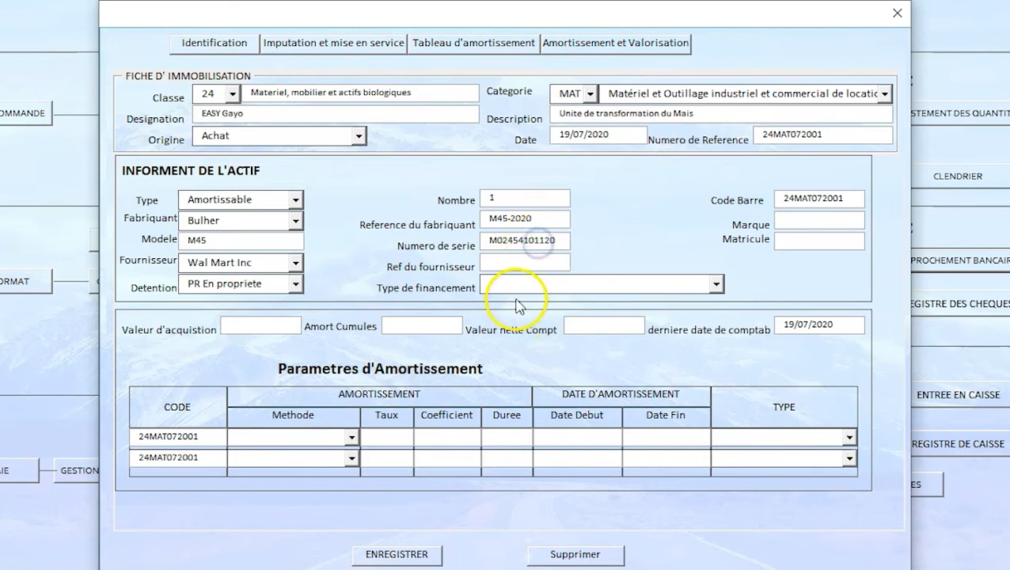
Step: Set the financing type to Achat sur fonds propres, leaving the supplier reference blank
{"action": "left_click", "coordinate": [515, 259]}
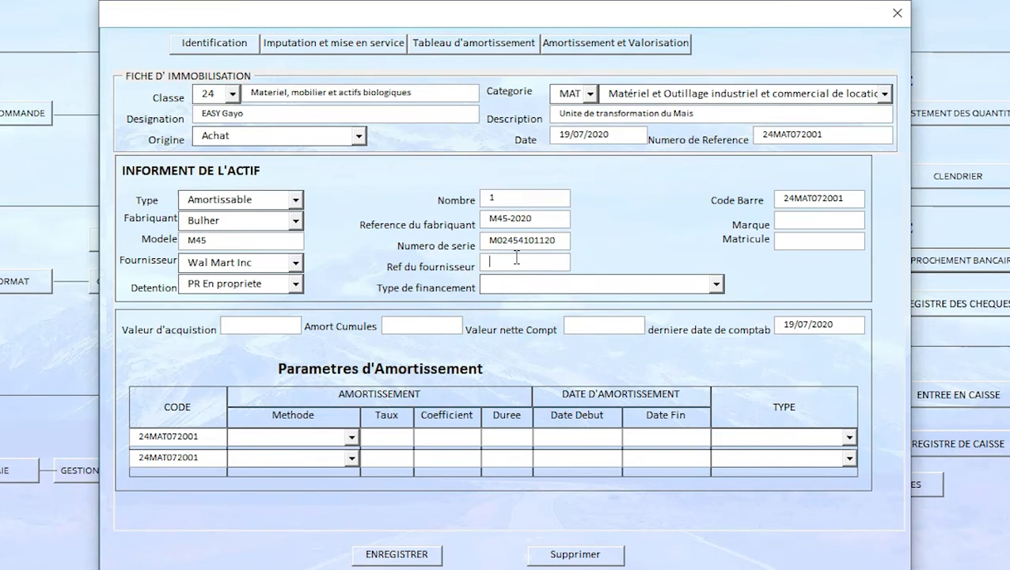
{"action": "left_click", "coordinate": [718, 285]}
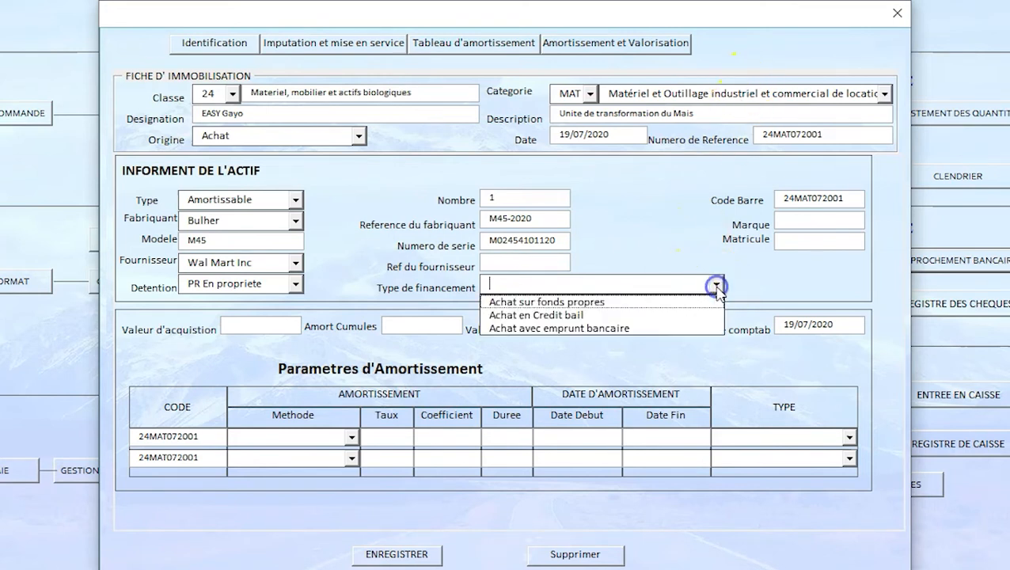
{"action": "left_click", "coordinate": [618, 301]}
Step: Enter Bulher as the asset's brand, leaving the matricule blank
{"action": "left_click", "coordinate": [794, 225]}
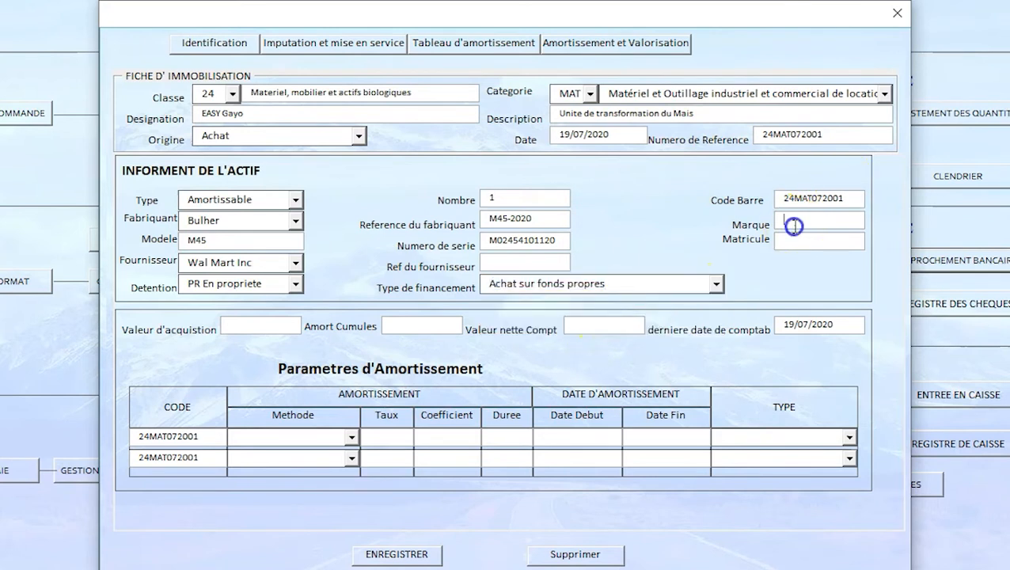
{"action": "type", "text": "Bulher"}
{"action": "left_click", "coordinate": [785, 243]}
{"action": "left_click", "coordinate": [804, 233]}
Step: Set the acquisition value to 360000000 and the accumulated depreciation to 0
{"action": "left_click", "coordinate": [233, 327]}
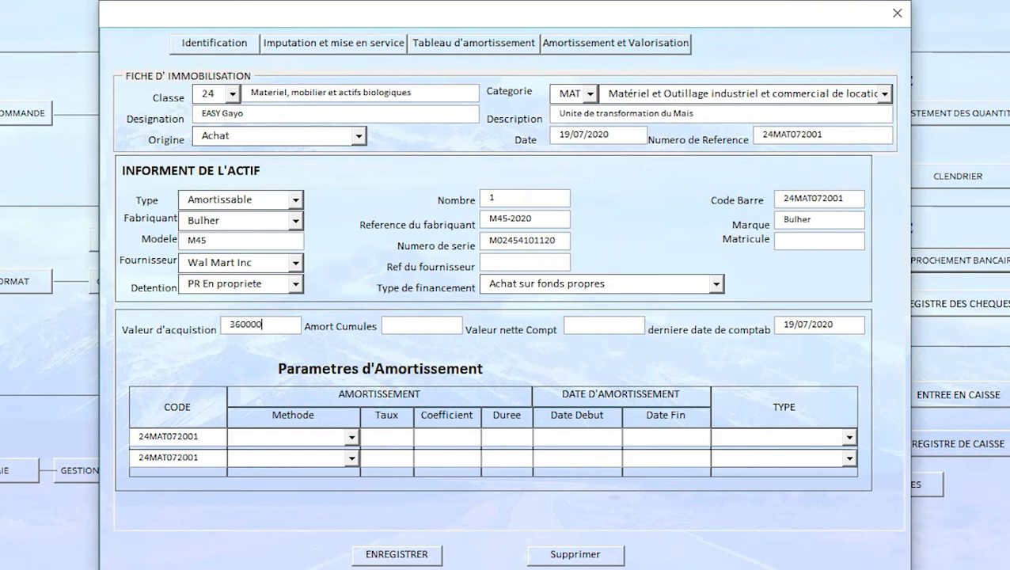
{"action": "left_click", "coordinate": [396, 326]}
{"action": "type", "text": "0"}
Step: Fill the first depreciation row with the linéaire method, a duration of 20 and the start date 01/07/2020
{"action": "left_click", "coordinate": [581, 318]}
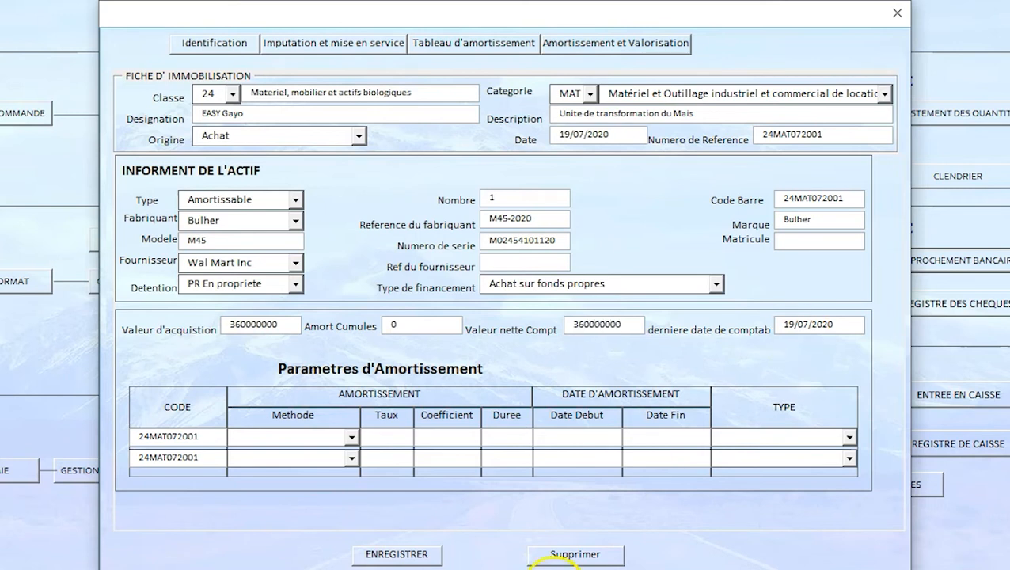
{"action": "left_click", "coordinate": [351, 438]}
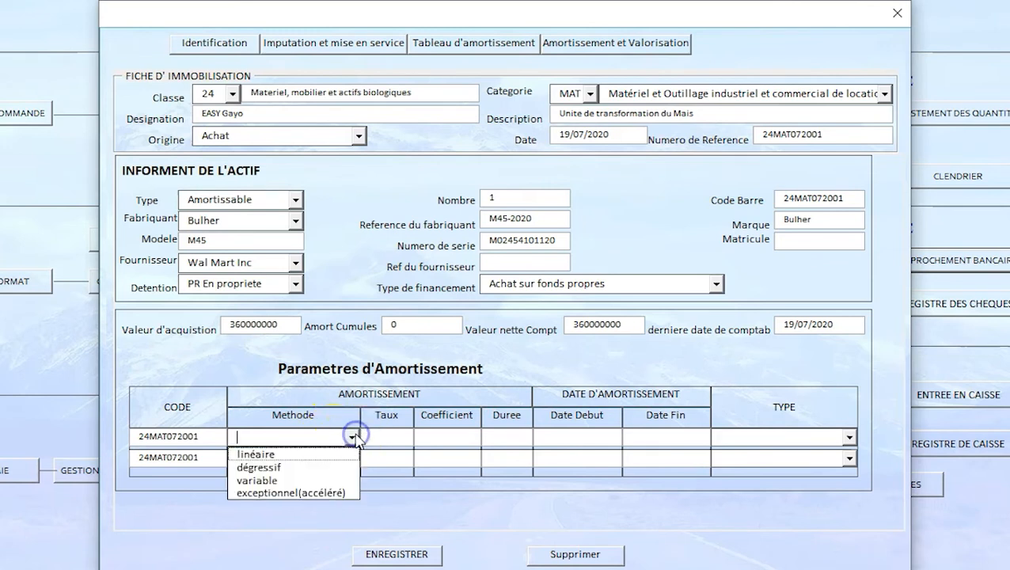
{"action": "left_click", "coordinate": [314, 455]}
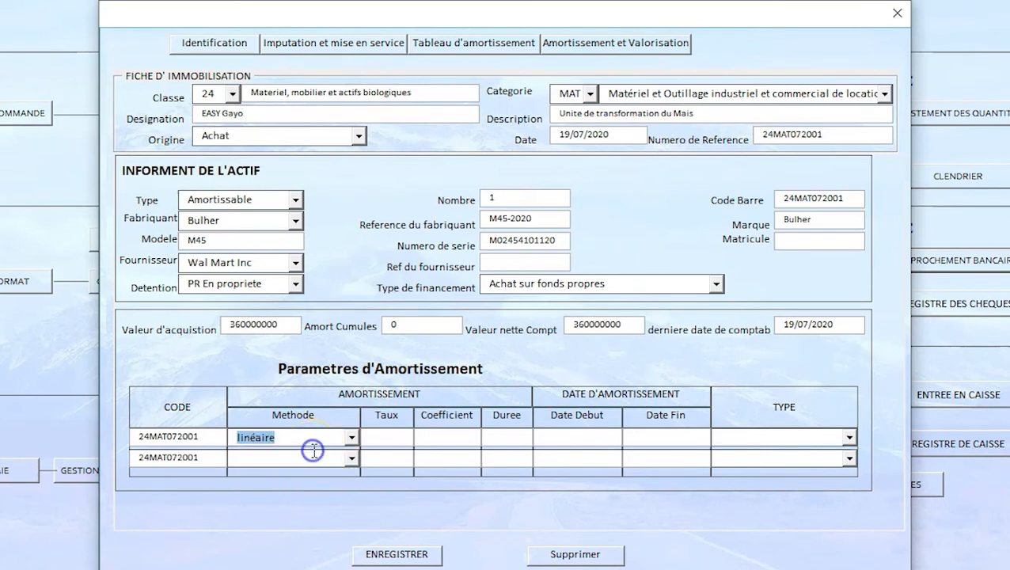
{"action": "left_click", "coordinate": [498, 436]}
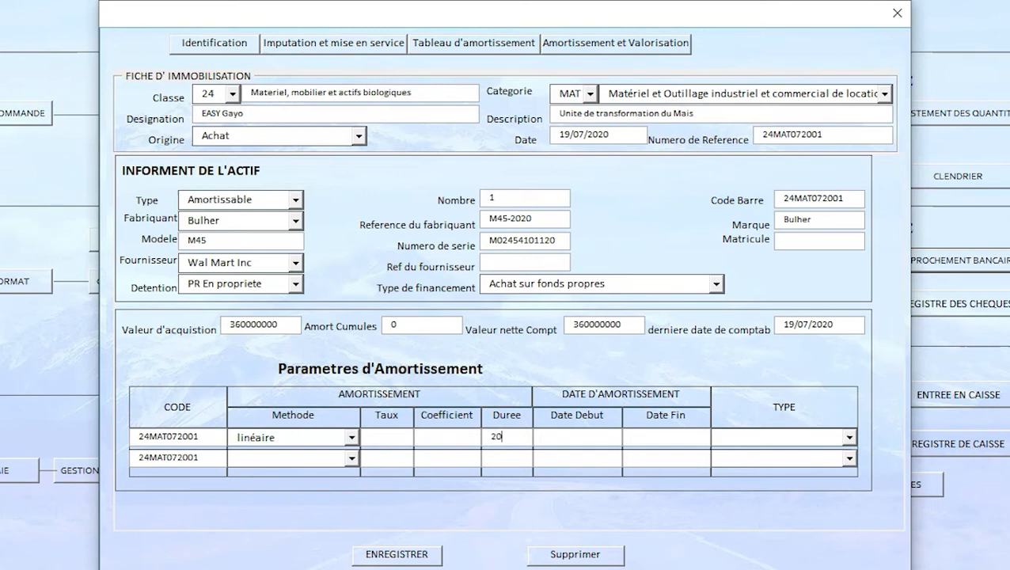
{"action": "left_click", "coordinate": [547, 442]}
{"action": "type", "text": "01/07/2020"}
{"action": "left_click", "coordinate": [736, 431]}
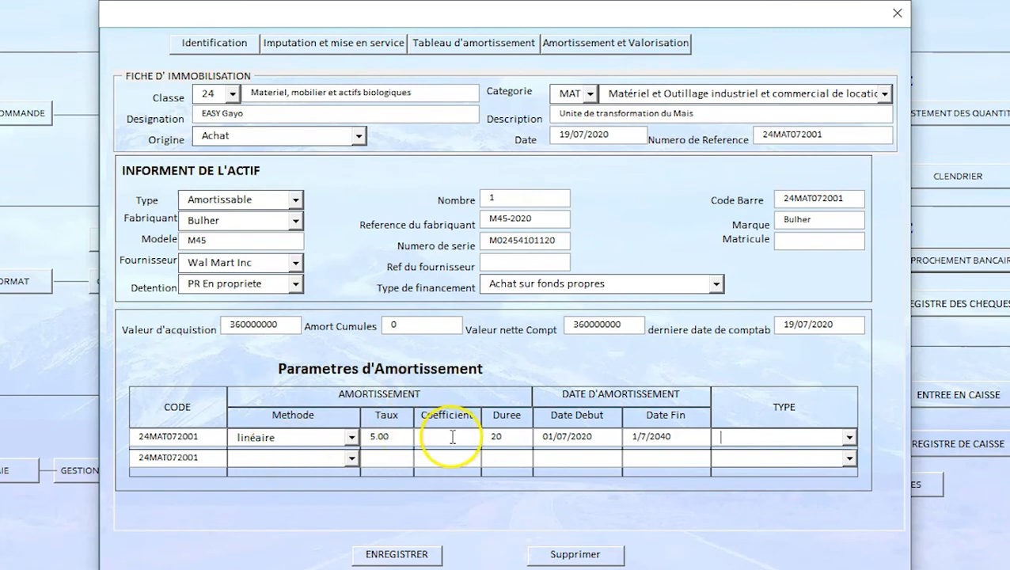
Step: Try dégressif as the first row's depreciation method and return it to linéaire
{"action": "left_click", "coordinate": [351, 437]}
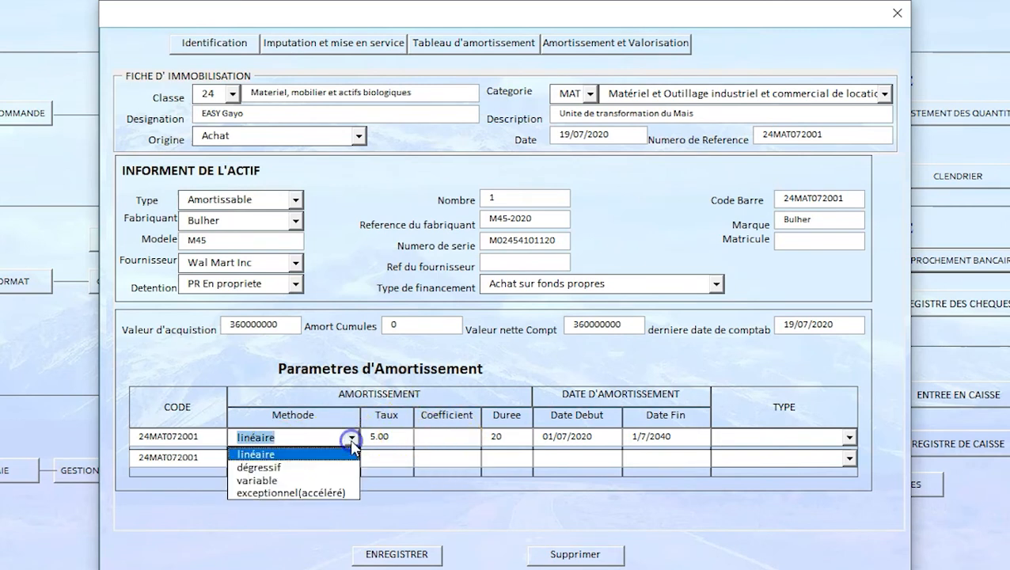
{"action": "left_click", "coordinate": [287, 467]}
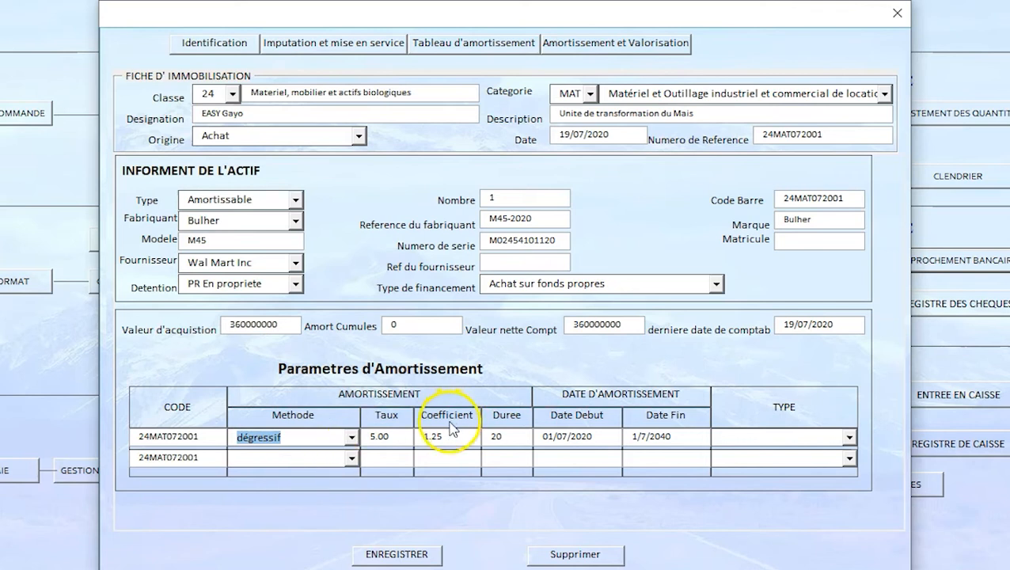
{"action": "left_click", "coordinate": [352, 438]}
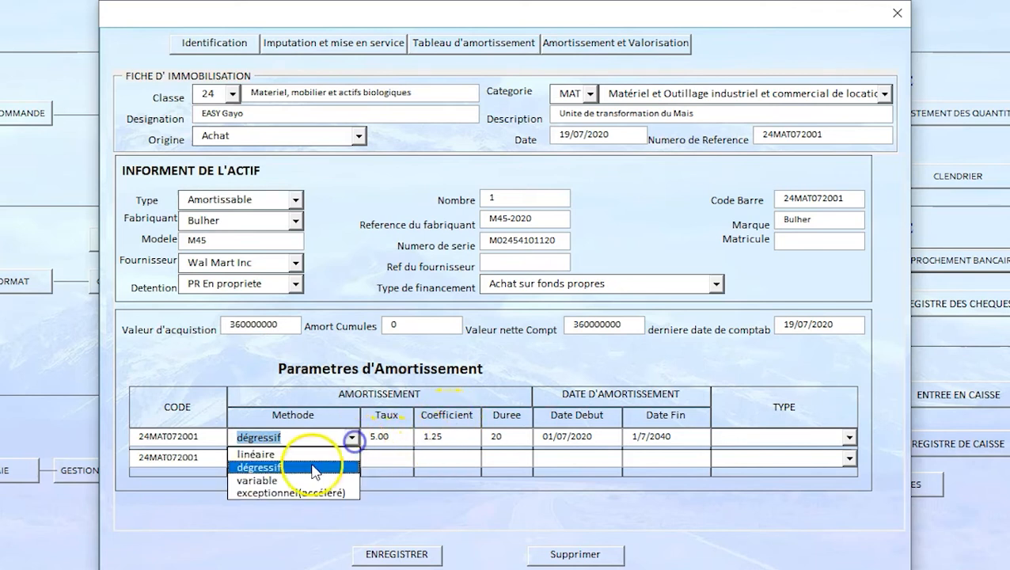
{"action": "left_click", "coordinate": [300, 455]}
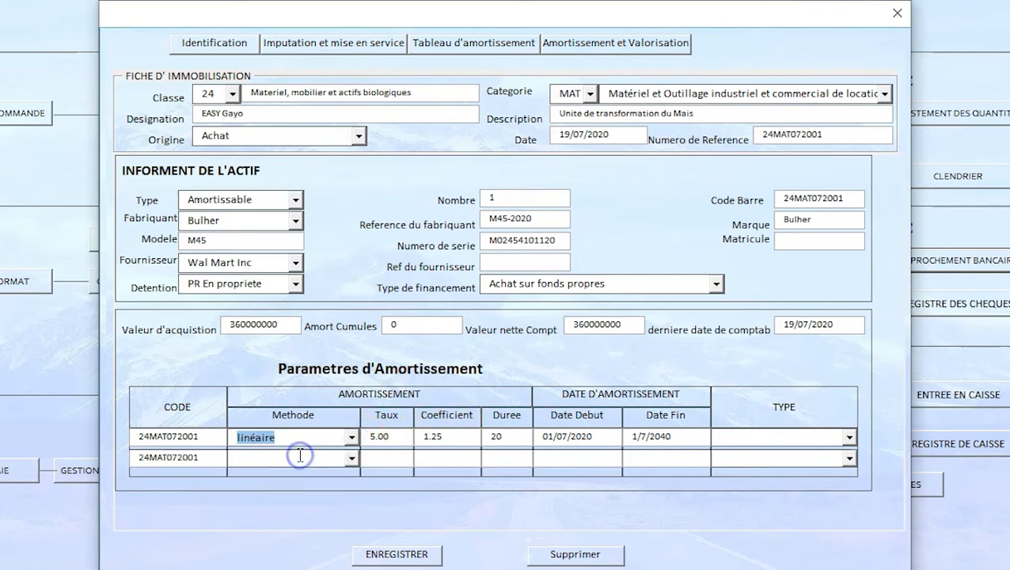
Step: Set the first depreciation row's type to Comptable
{"action": "left_click", "coordinate": [849, 437]}
{"action": "left_click", "coordinate": [786, 457]}
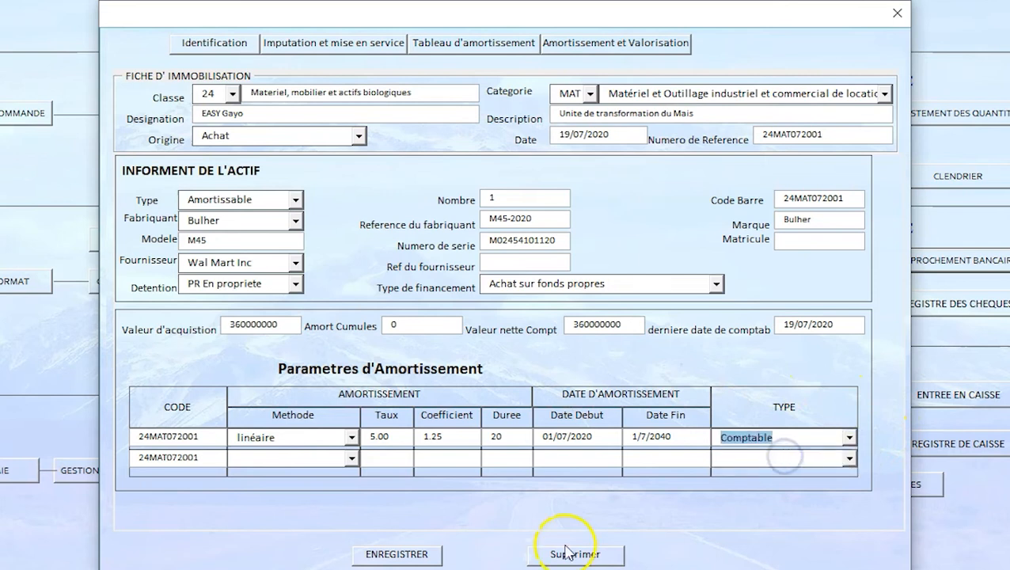
Step: Fill the second depreciation row with the dégressif method, a duration of 20, the start date 01/07/2020 and the type Fiscale
{"action": "left_click", "coordinate": [352, 457]}
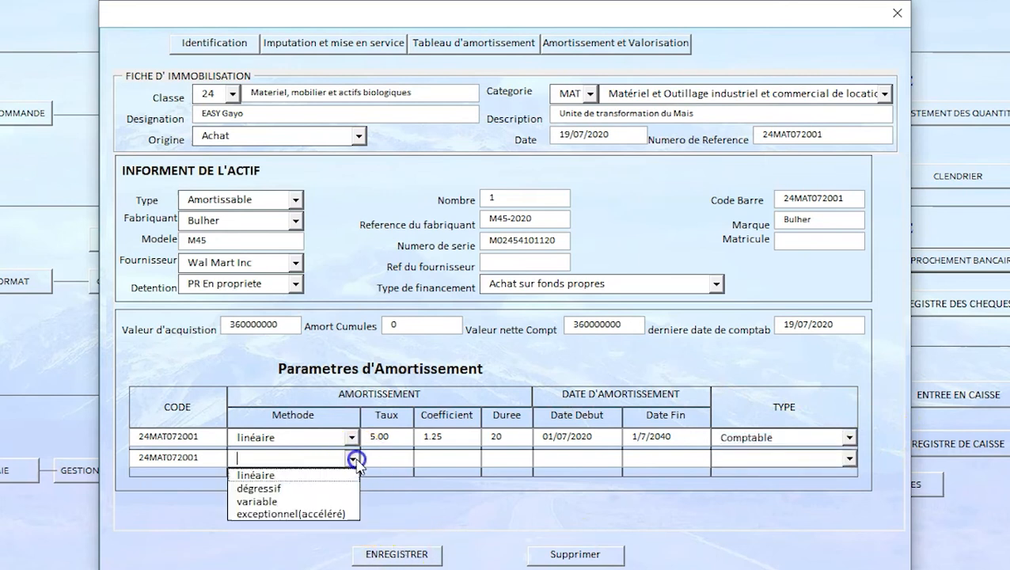
{"action": "left_click", "coordinate": [284, 489]}
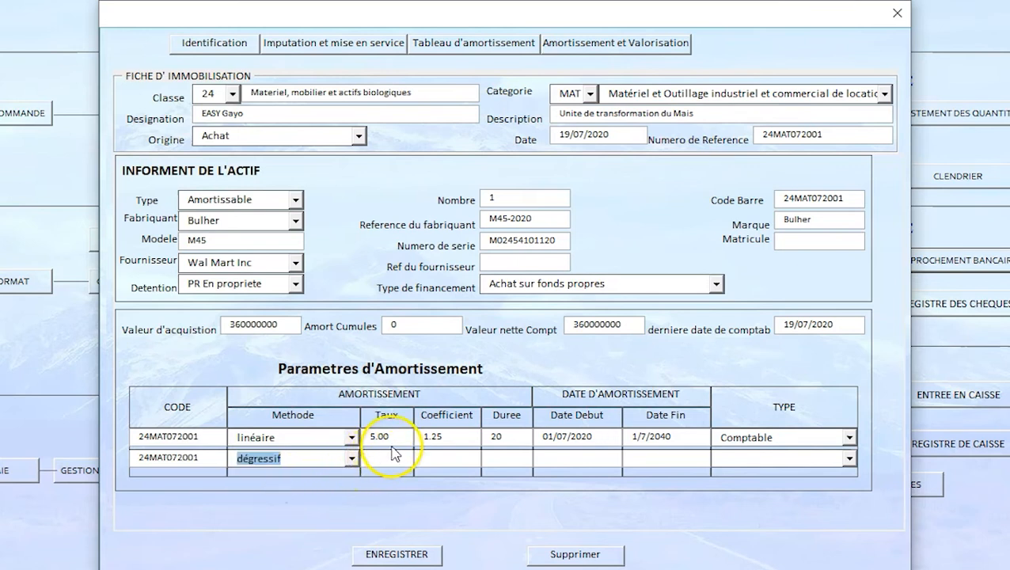
{"action": "left_click", "coordinate": [501, 460]}
{"action": "type", "text": "20"}
{"action": "left_click", "coordinate": [583, 457]}
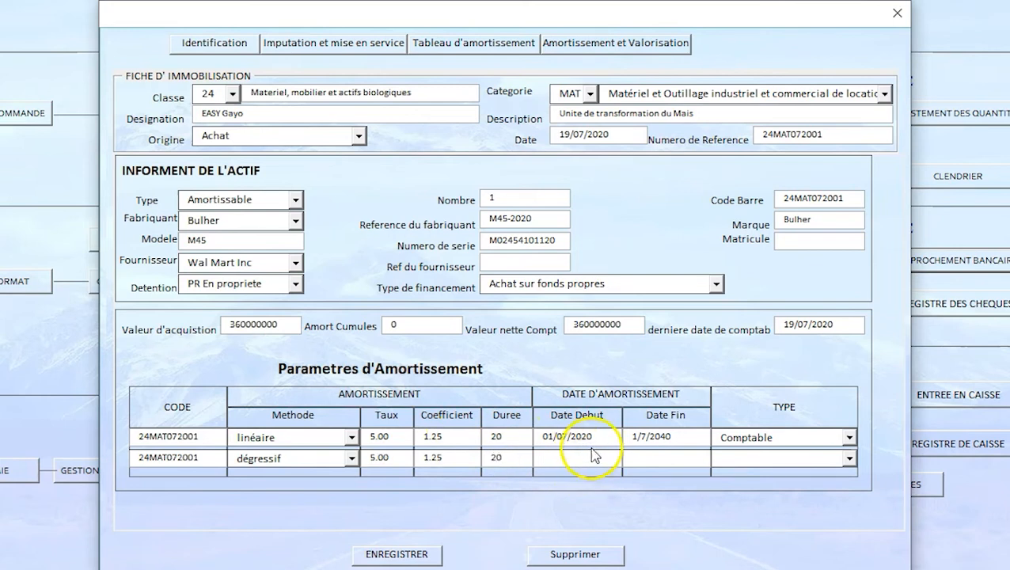
{"action": "type", "text": "01/07/2020"}
{"action": "left_click", "coordinate": [736, 455]}
{"action": "left_click", "coordinate": [849, 460]}
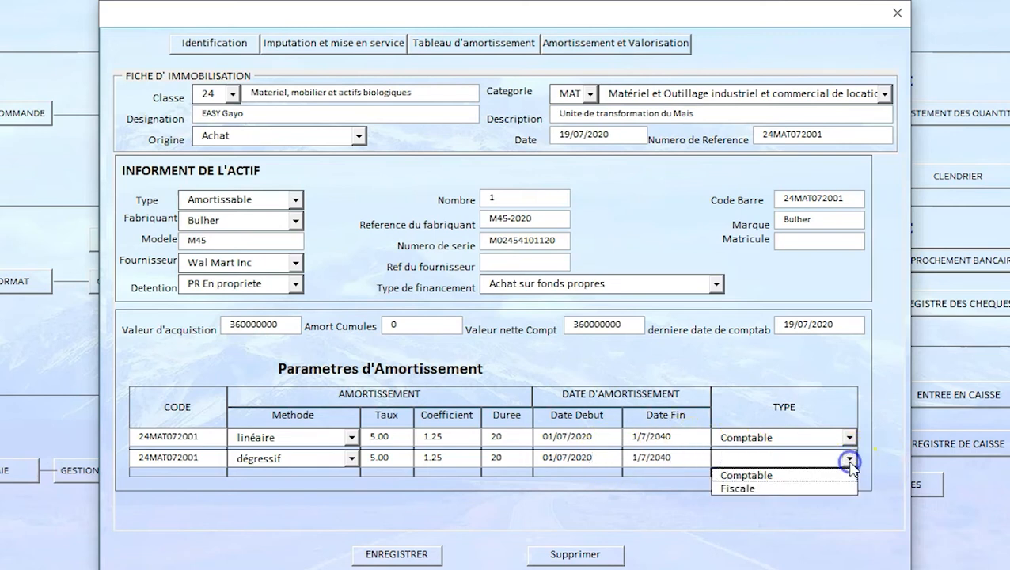
{"action": "left_click", "coordinate": [774, 490]}
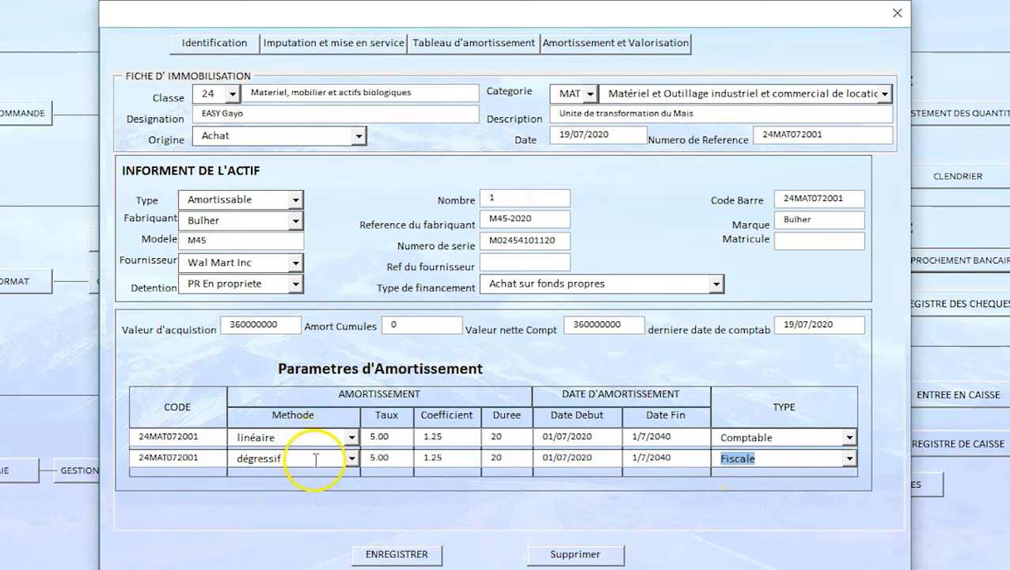
Step: In the asset's accounting allocation, set the fixed asset account to 24450000 Matériels et mobilier immeuble de placement's entry as listed
{"action": "left_click", "coordinate": [342, 43]}
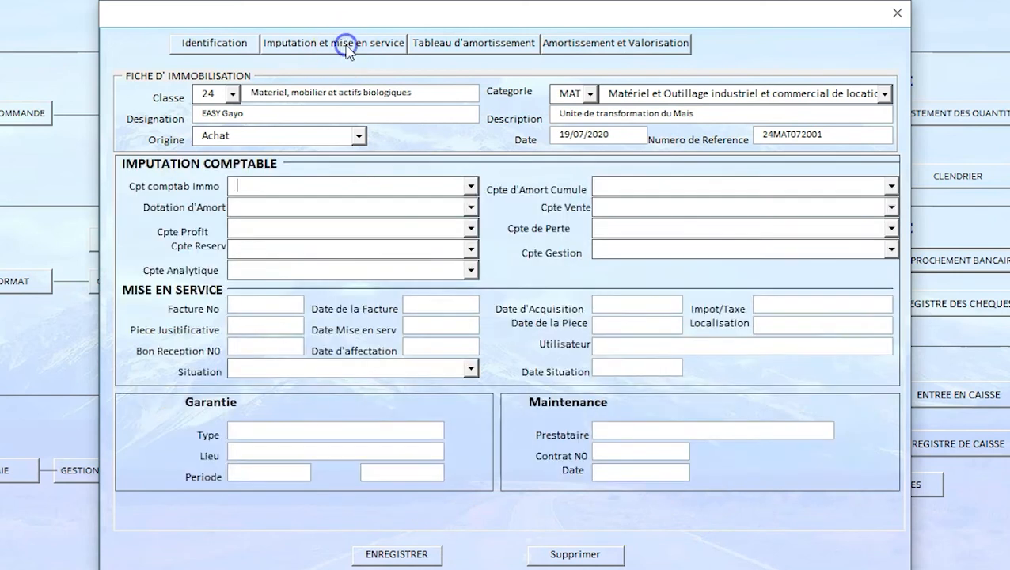
{"action": "left_click", "coordinate": [471, 186]}
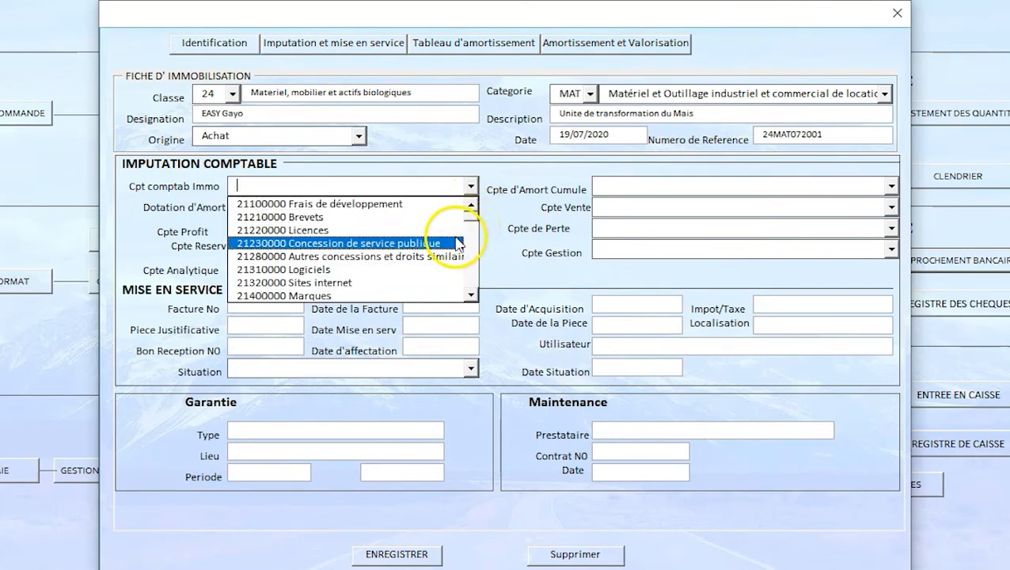
{"action": "left_click_drag", "start_coordinate": [467, 219], "coordinate": [461, 253]}
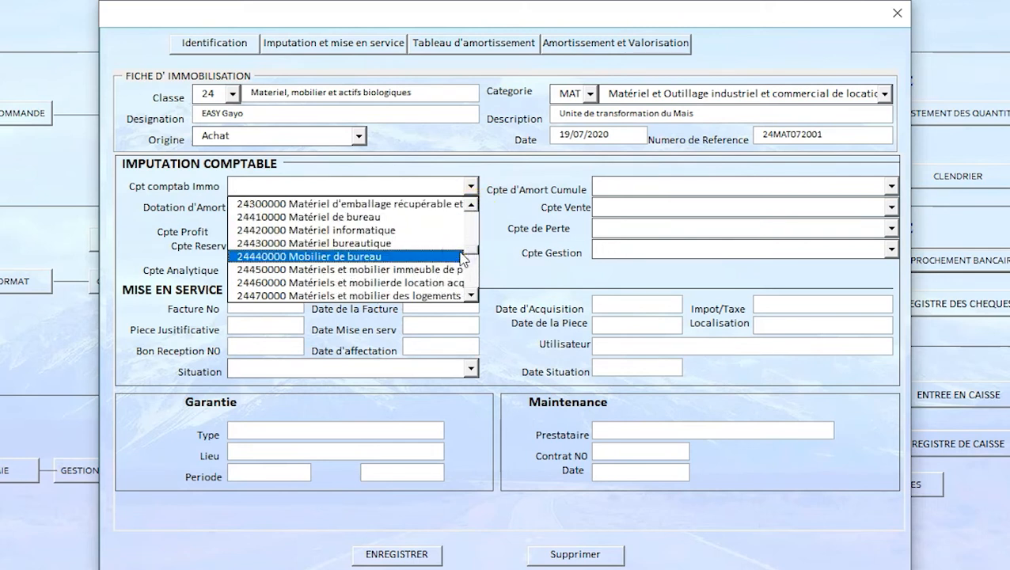
{"action": "left_click", "coordinate": [471, 294]}
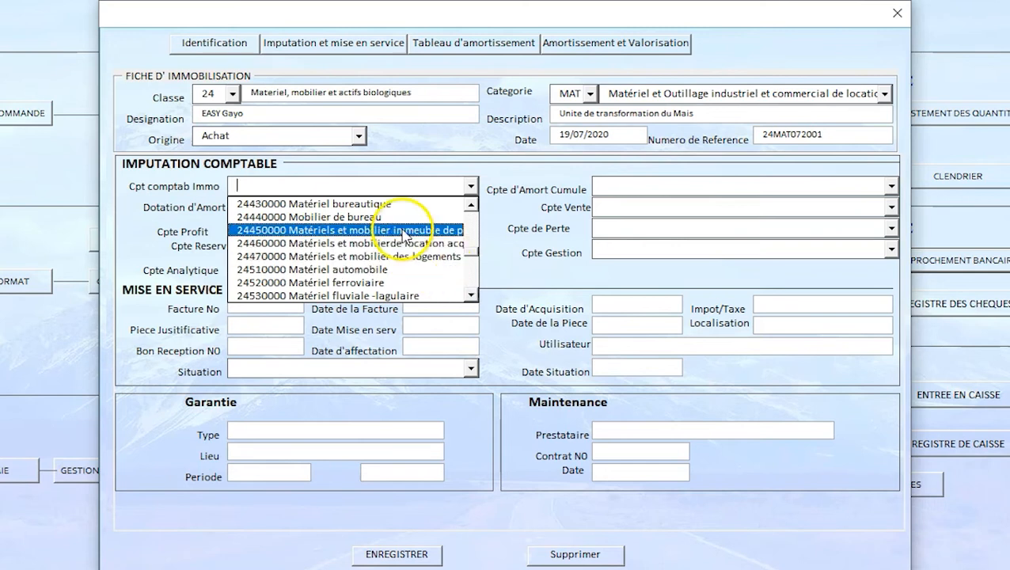
{"action": "left_click", "coordinate": [396, 230]}
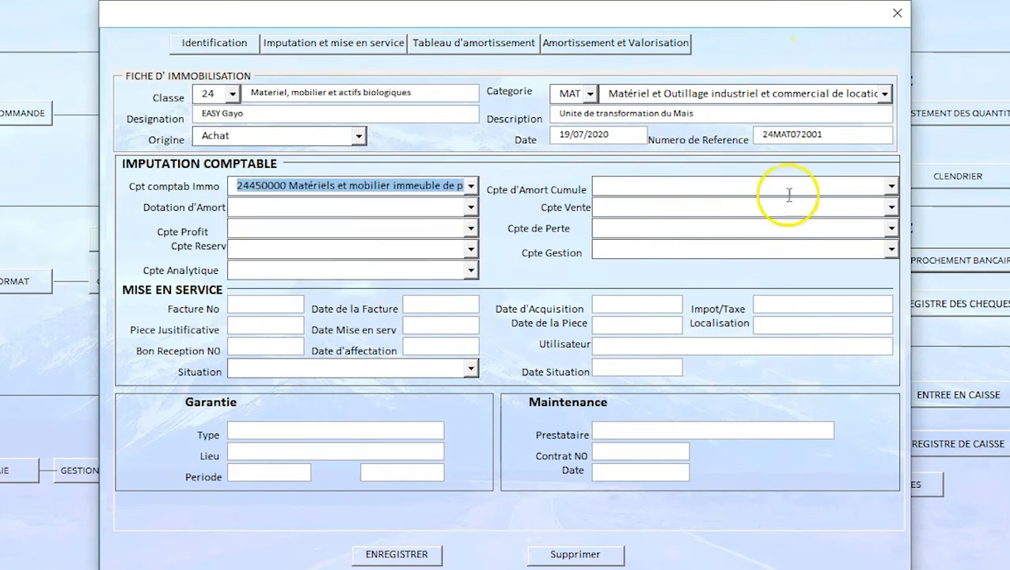
Step: Set the accumulated depreciation account to 28440000 Amortissement du matériel et mobilier de bureau
{"action": "left_click", "coordinate": [890, 186]}
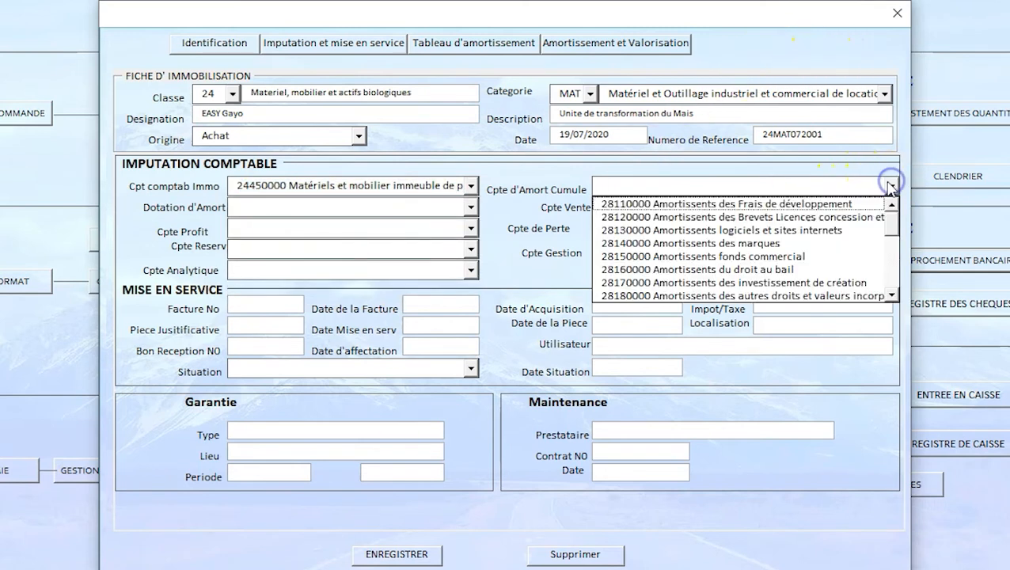
{"action": "left_click", "coordinate": [895, 286]}
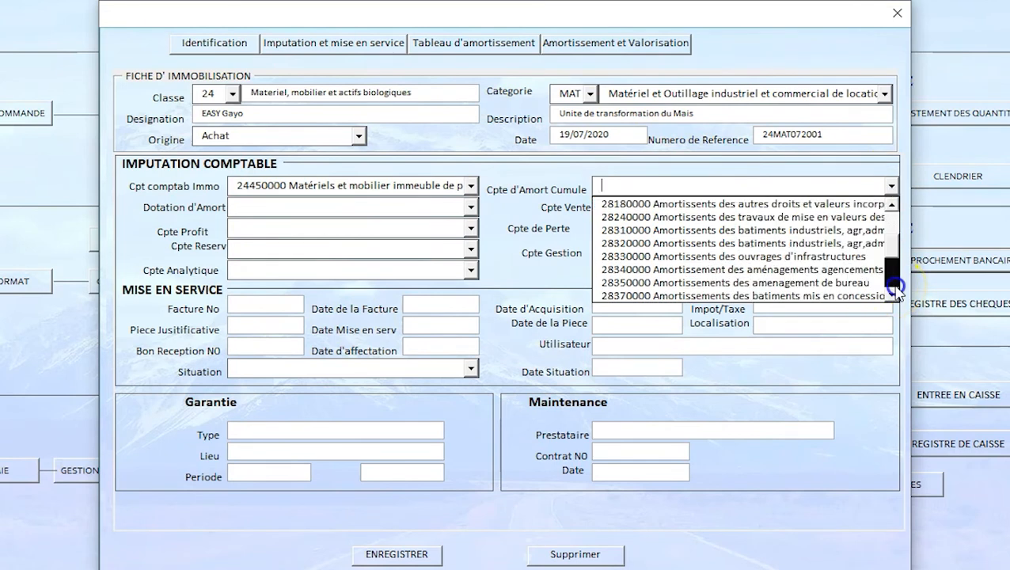
{"action": "left_click", "coordinate": [896, 286]}
{"action": "left_click", "coordinate": [895, 287]}
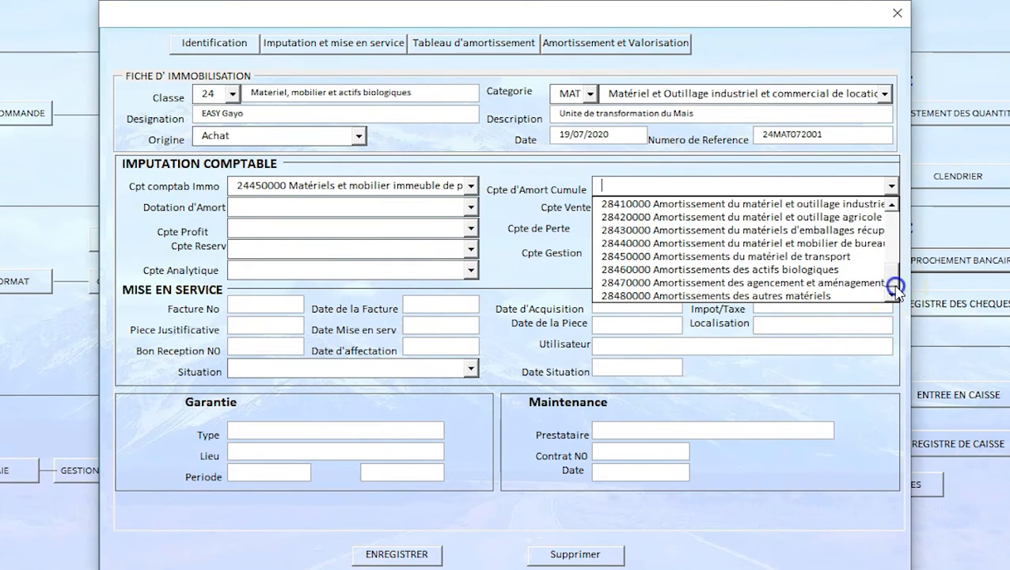
{"action": "left_click", "coordinate": [844, 243]}
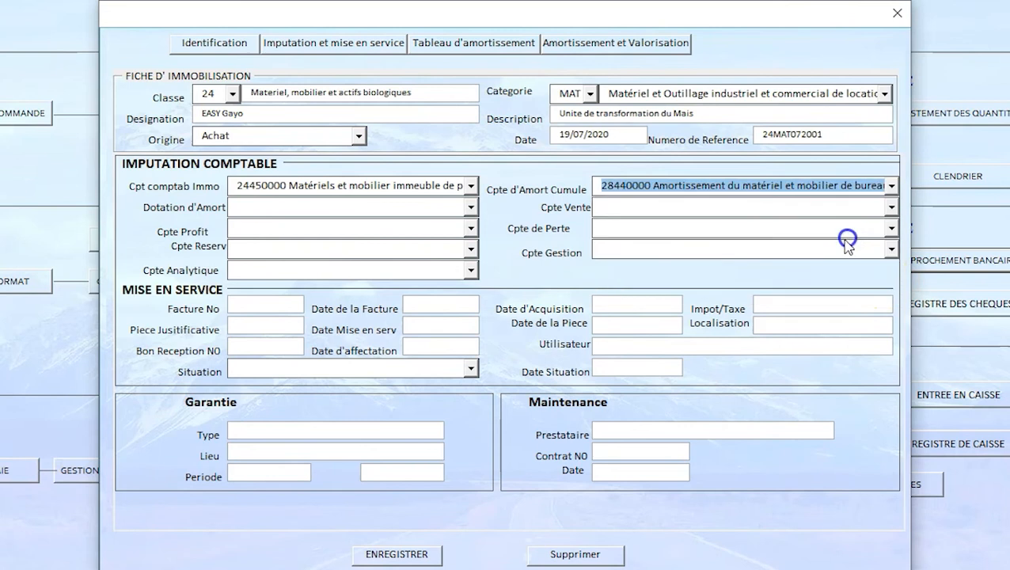
Step: Set the sales account to 822000 Produits des cessions d'immo corporelles and the depreciation charge account to 69140000
{"action": "left_click", "coordinate": [891, 207]}
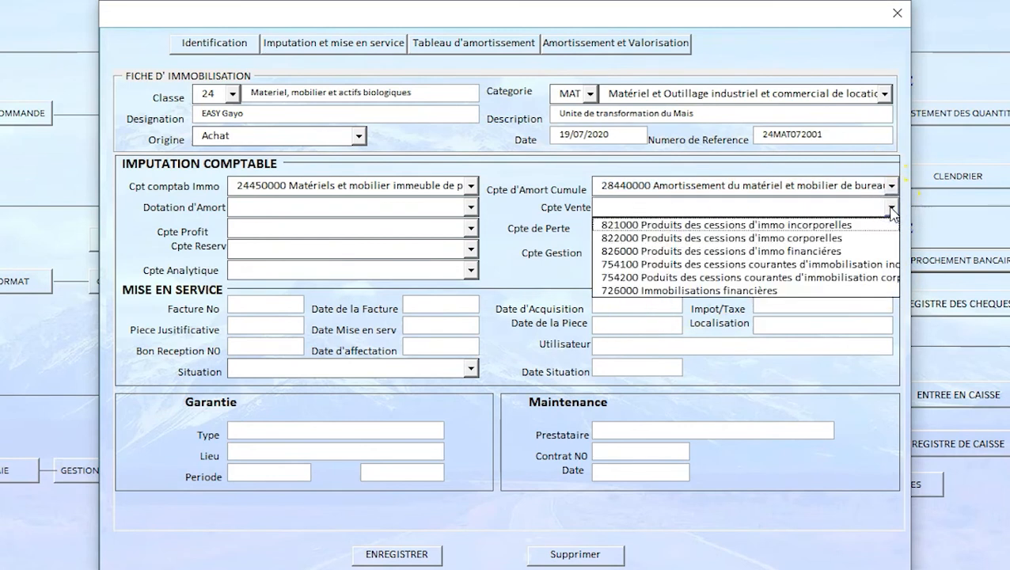
{"action": "left_click", "coordinate": [859, 238]}
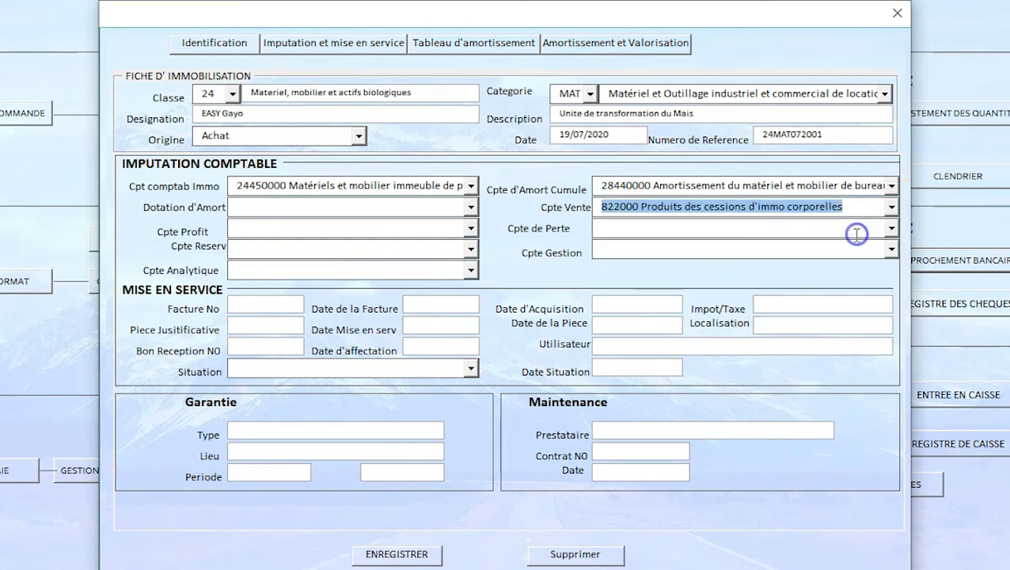
{"action": "left_click", "coordinate": [471, 207]}
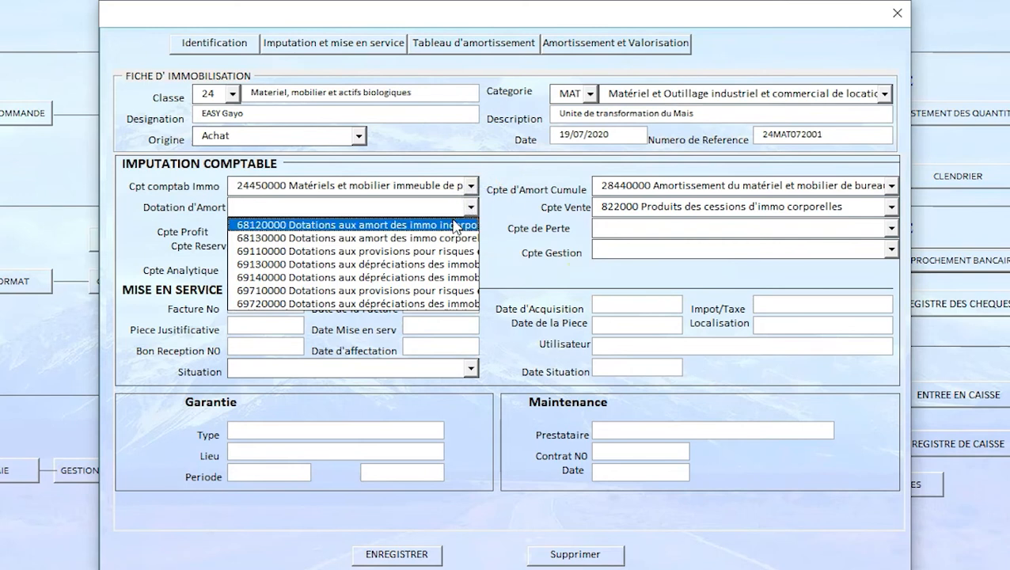
{"action": "left_click", "coordinate": [427, 278]}
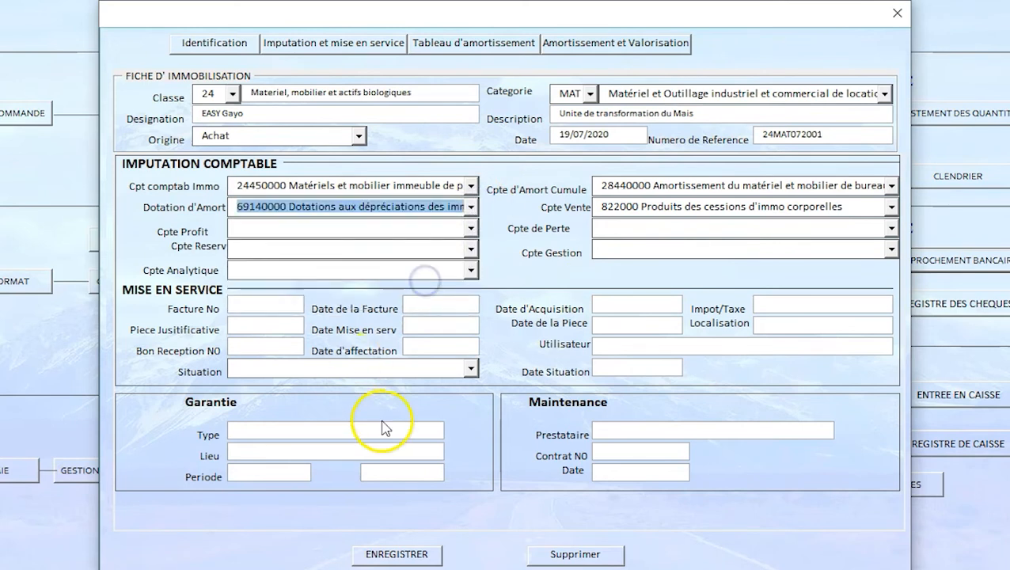
{"action": "left_click", "coordinate": [464, 227]}
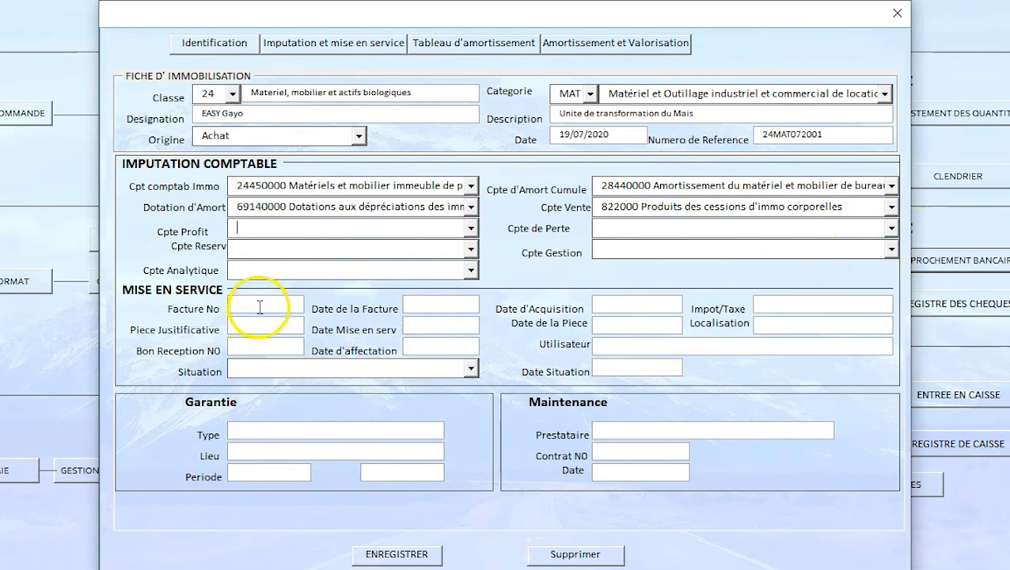
{"action": "left_click", "coordinate": [473, 368]}
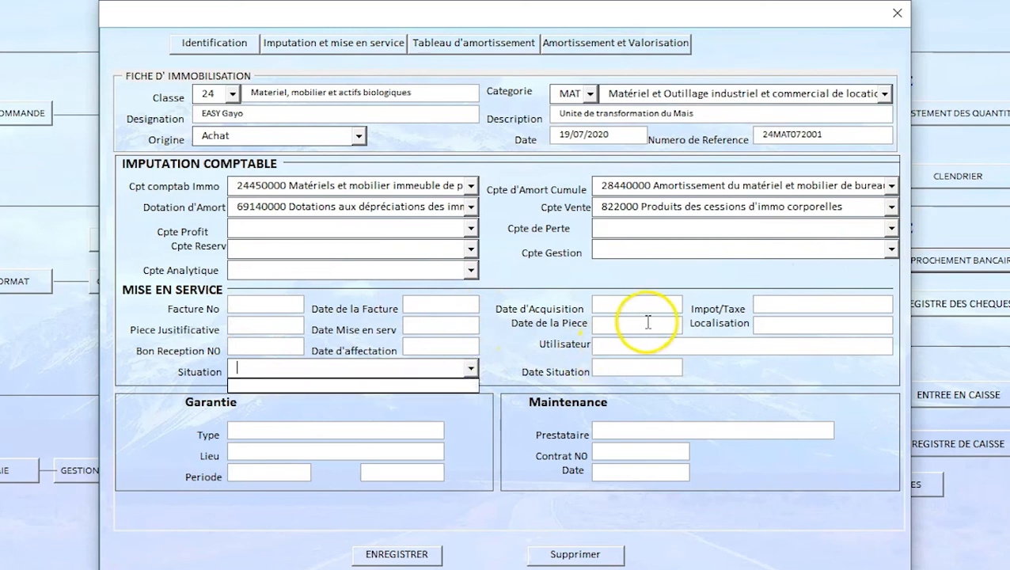
{"action": "left_click", "coordinate": [619, 305]}
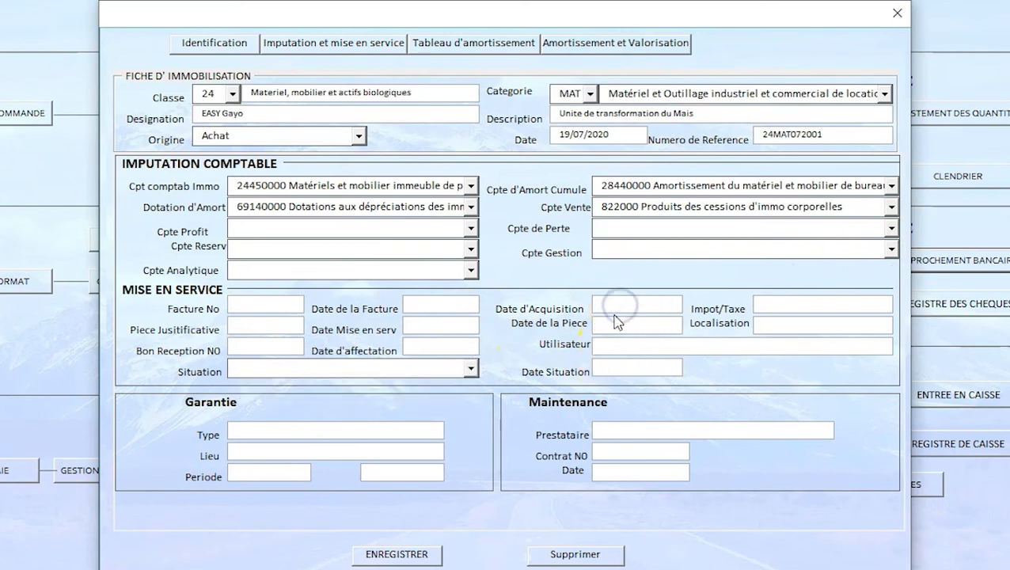
{"action": "left_click", "coordinate": [311, 434]}
Step: Open the asset's depreciation schedule and examine its yearly rows through to the final year
{"action": "left_click", "coordinate": [491, 46]}
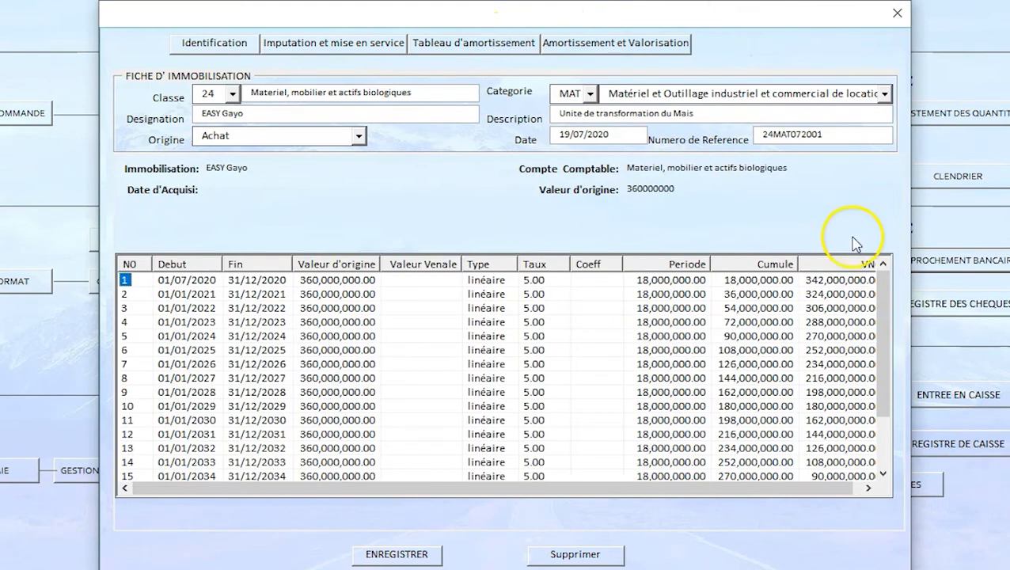
{"action": "scroll", "coordinate": [435, 399], "scroll_direction": "down", "scroll_amount": 2}
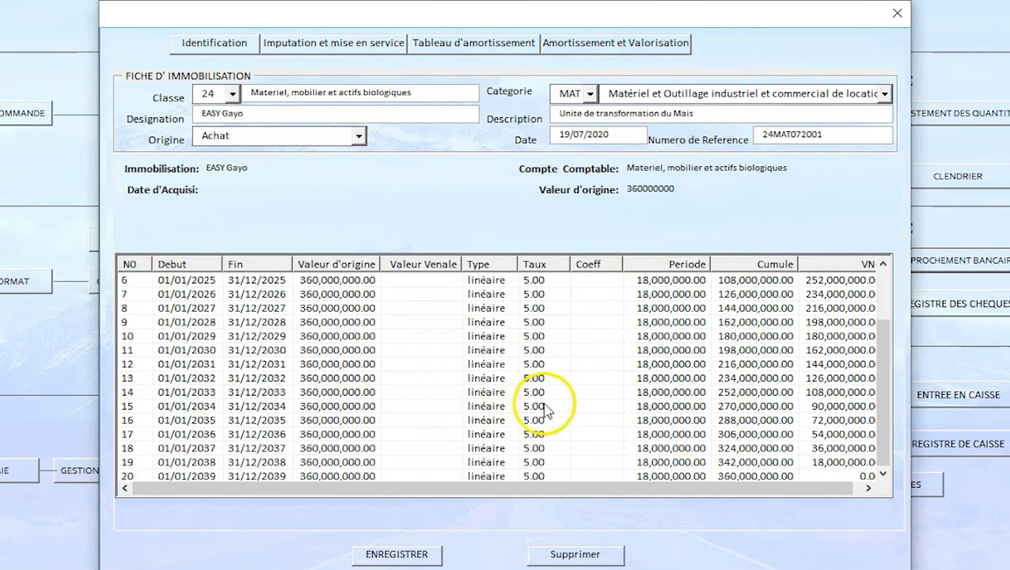
{"action": "left_click", "coordinate": [877, 362]}
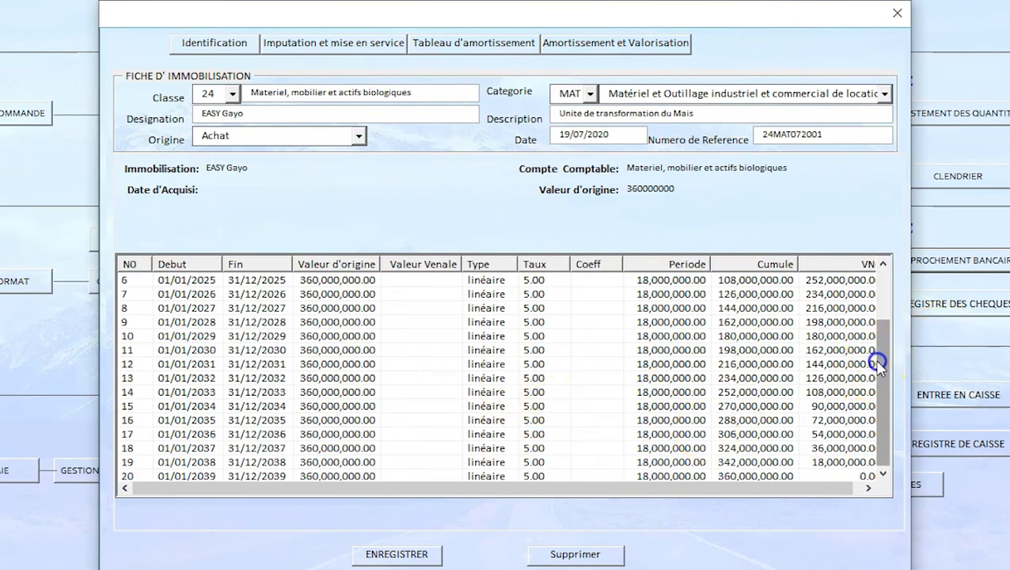
Step: Compare the first and final yearly rows of the straight-line depreciation schedule
{"action": "left_click_drag", "start_coordinate": [863, 390], "coordinate": [863, 418]}
{"action": "scroll", "coordinate": [689, 420], "scroll_direction": "up", "scroll_amount": 2}
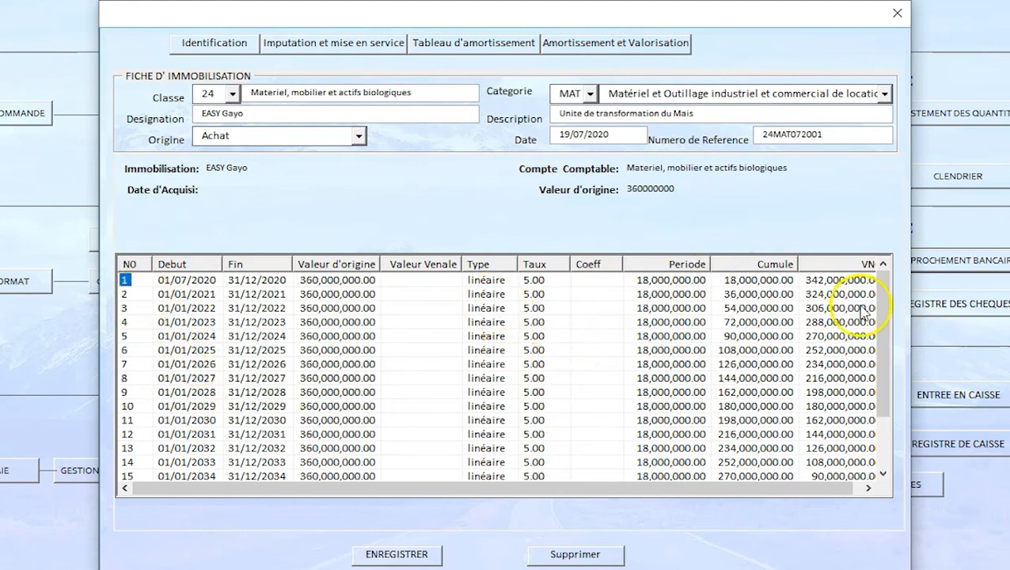
{"action": "scroll", "coordinate": [657, 368], "scroll_direction": "down", "scroll_amount": 2}
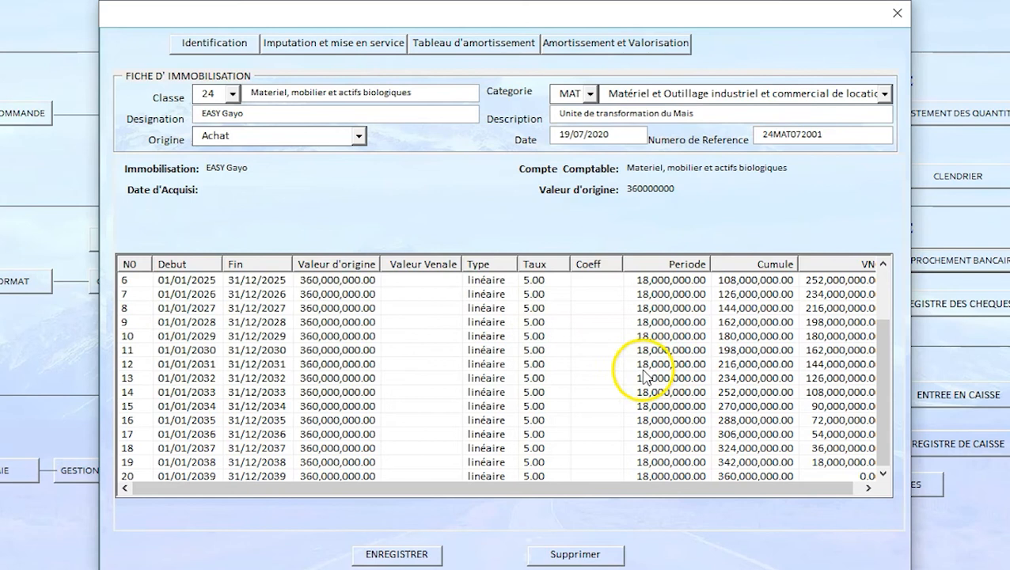
{"action": "scroll", "coordinate": [760, 392], "scroll_direction": "up", "scroll_amount": 2}
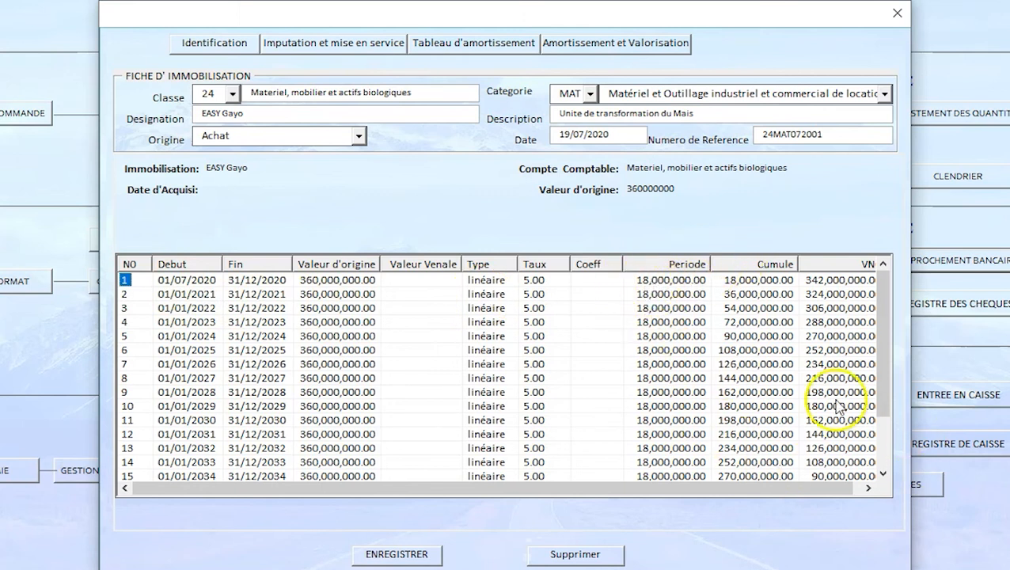
Step: In the asset's depreciation parameters, set the start date of the Comptable line to 07/07/2020
{"action": "left_click", "coordinate": [226, 43]}
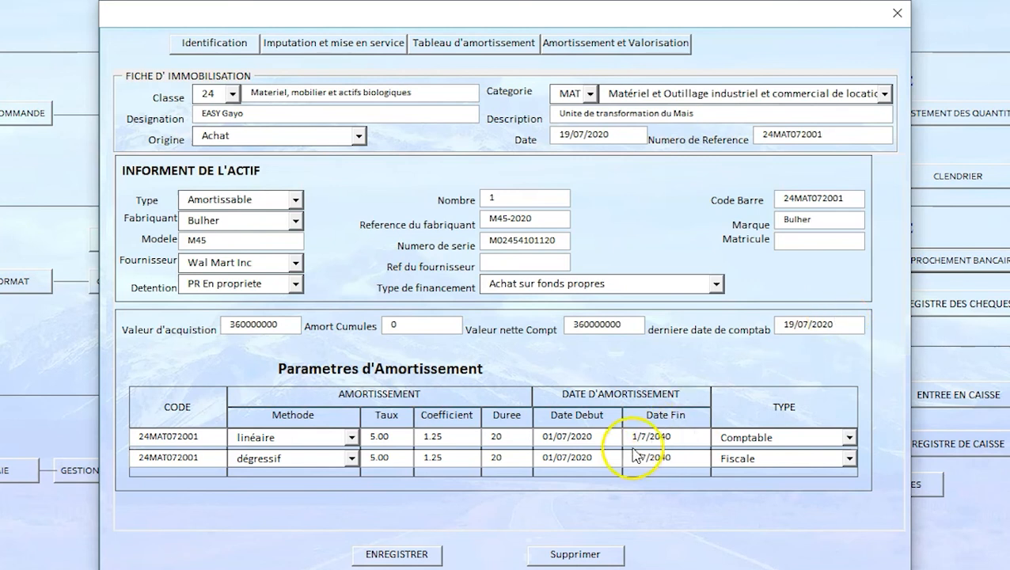
{"action": "left_click", "coordinate": [600, 437]}
{"action": "left_click", "coordinate": [556, 437]}
{"action": "key", "text": "BackSpace"}
{"action": "type", "text": "7"}
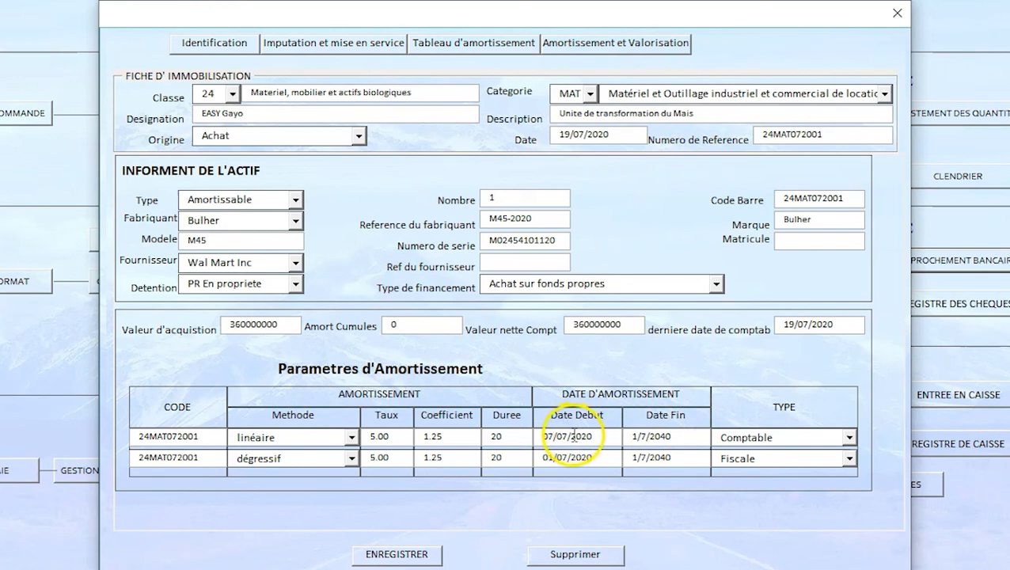
{"action": "left_click", "coordinate": [571, 457]}
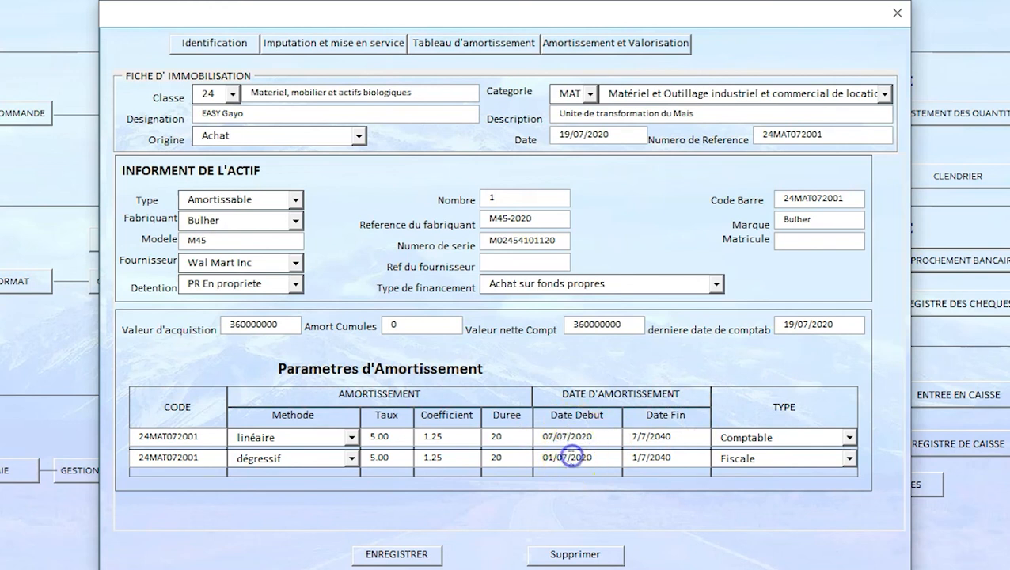
Step: Reopen the depreciation schedule and check the first and last periods for the mid-year start date
{"action": "left_click", "coordinate": [474, 44]}
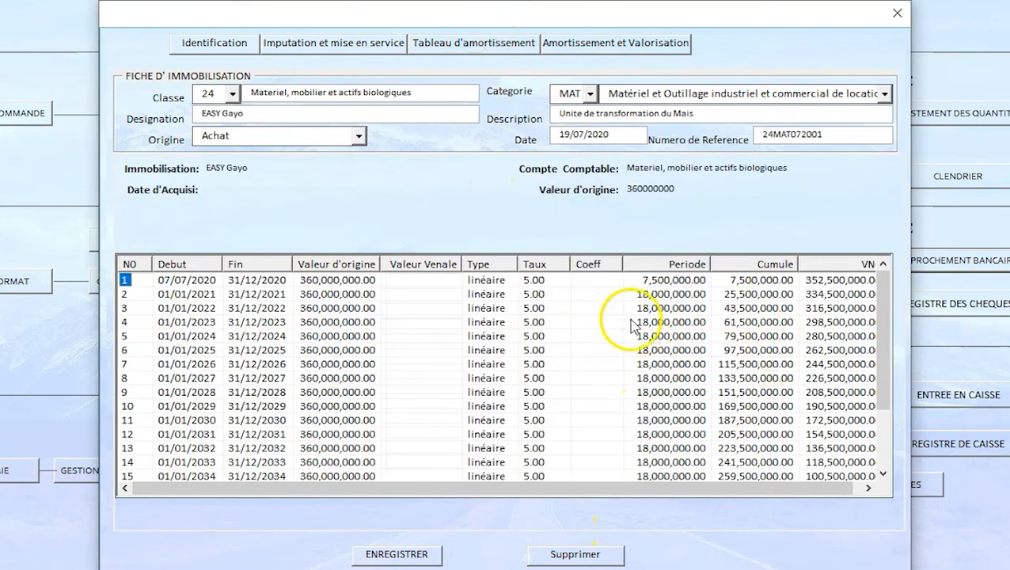
{"action": "scroll", "coordinate": [667, 293], "scroll_direction": "down", "scroll_amount": 2}
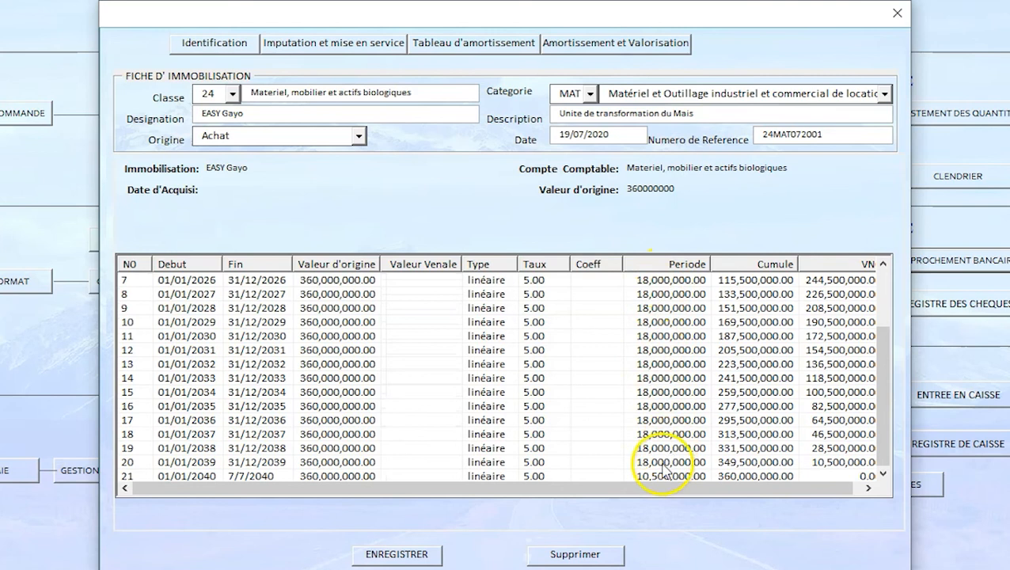
{"action": "scroll", "coordinate": [672, 439], "scroll_direction": "up", "scroll_amount": 2}
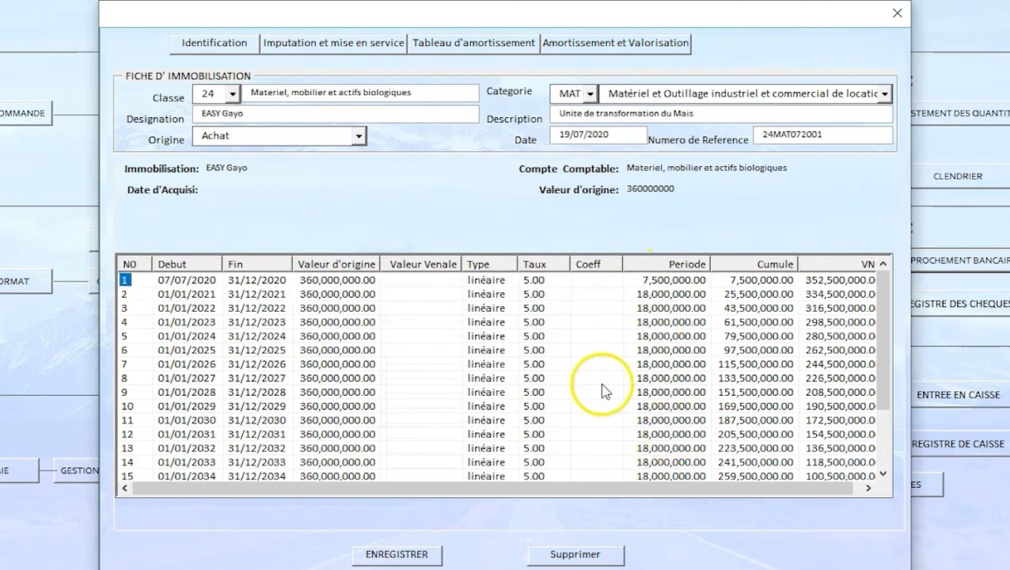
Step: Set the depreciation method of the Comptable line to dégressif in the asset's parameters
{"action": "left_click", "coordinate": [224, 44]}
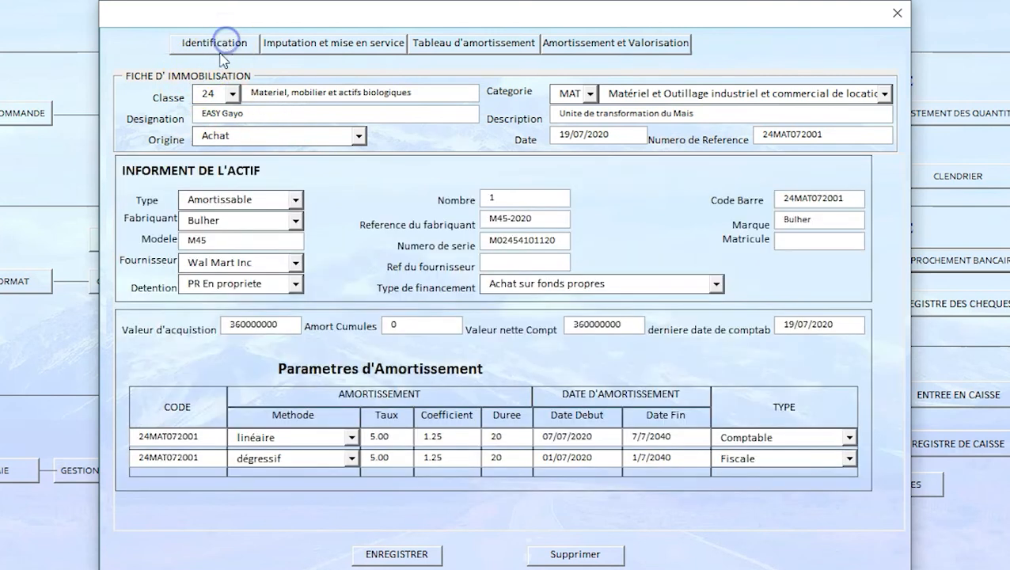
{"action": "left_click", "coordinate": [350, 437]}
{"action": "left_click", "coordinate": [296, 467]}
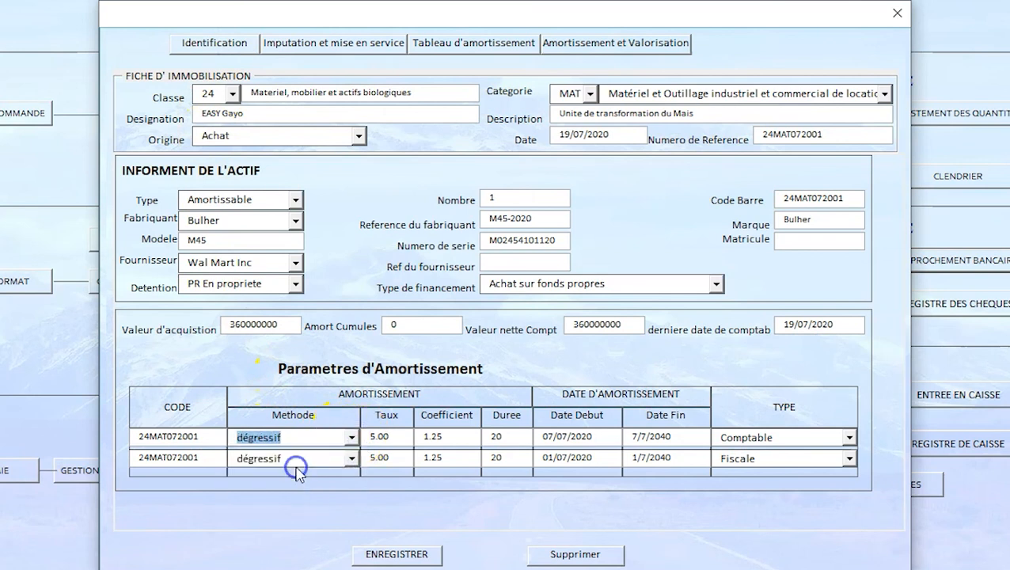
{"action": "left_click", "coordinate": [445, 440]}
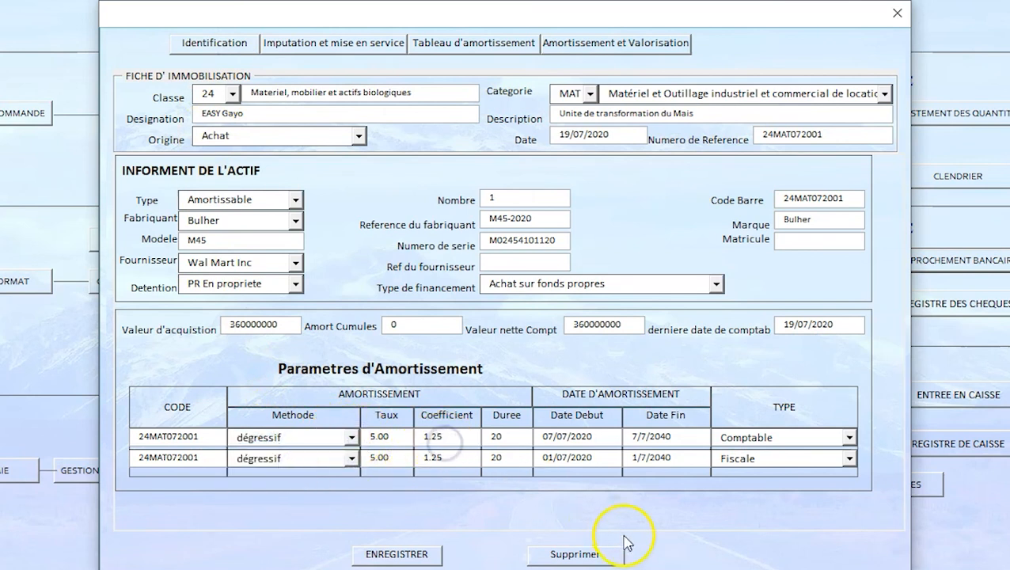
Step: Display the declining-balance depreciation schedule and examine its yearly rates, charges and net values down to the final row
{"action": "left_click", "coordinate": [489, 49]}
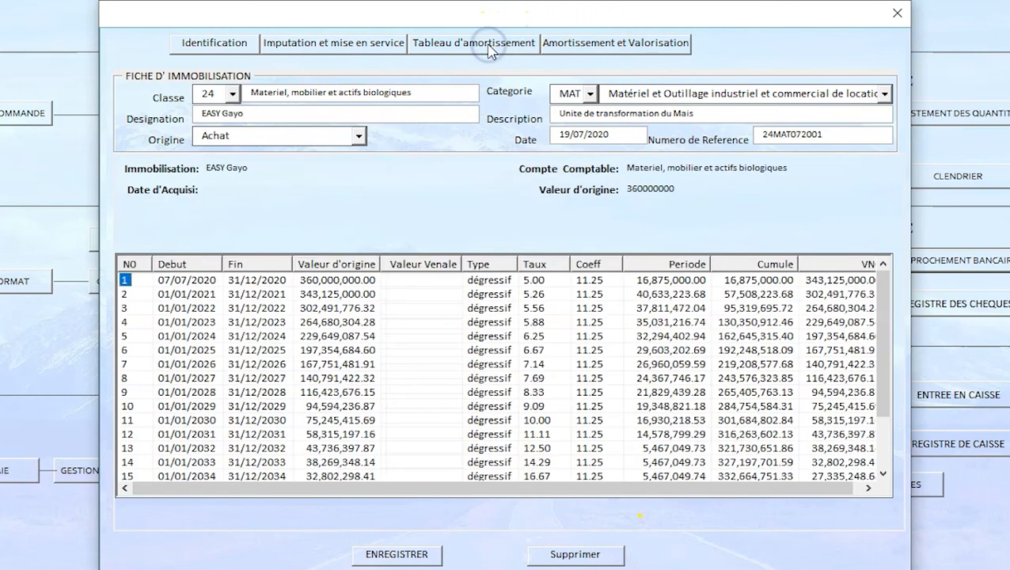
{"action": "scroll", "coordinate": [616, 351], "scroll_direction": "down", "scroll_amount": 2}
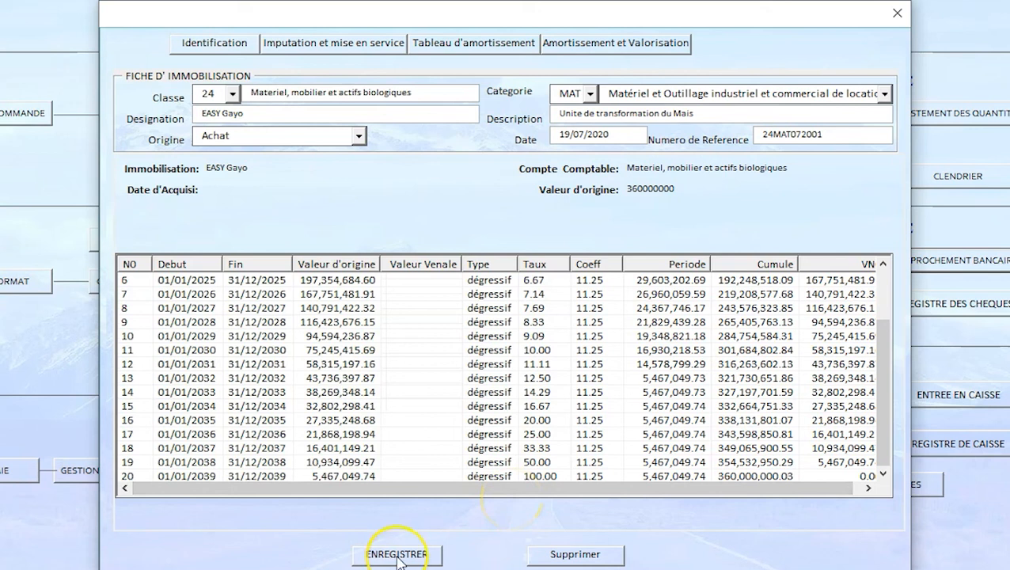
{"action": "left_click", "coordinate": [590, 536]}
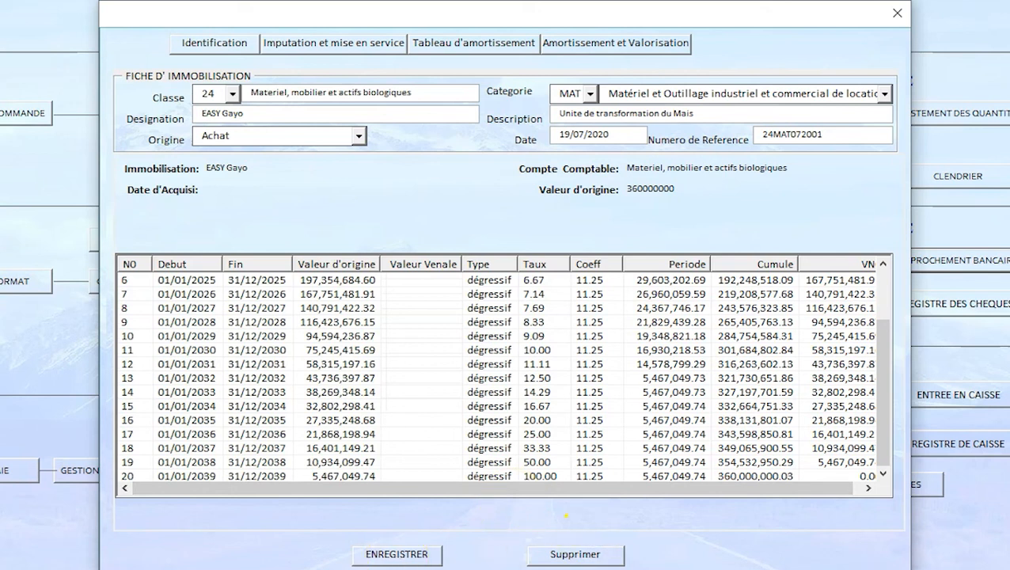